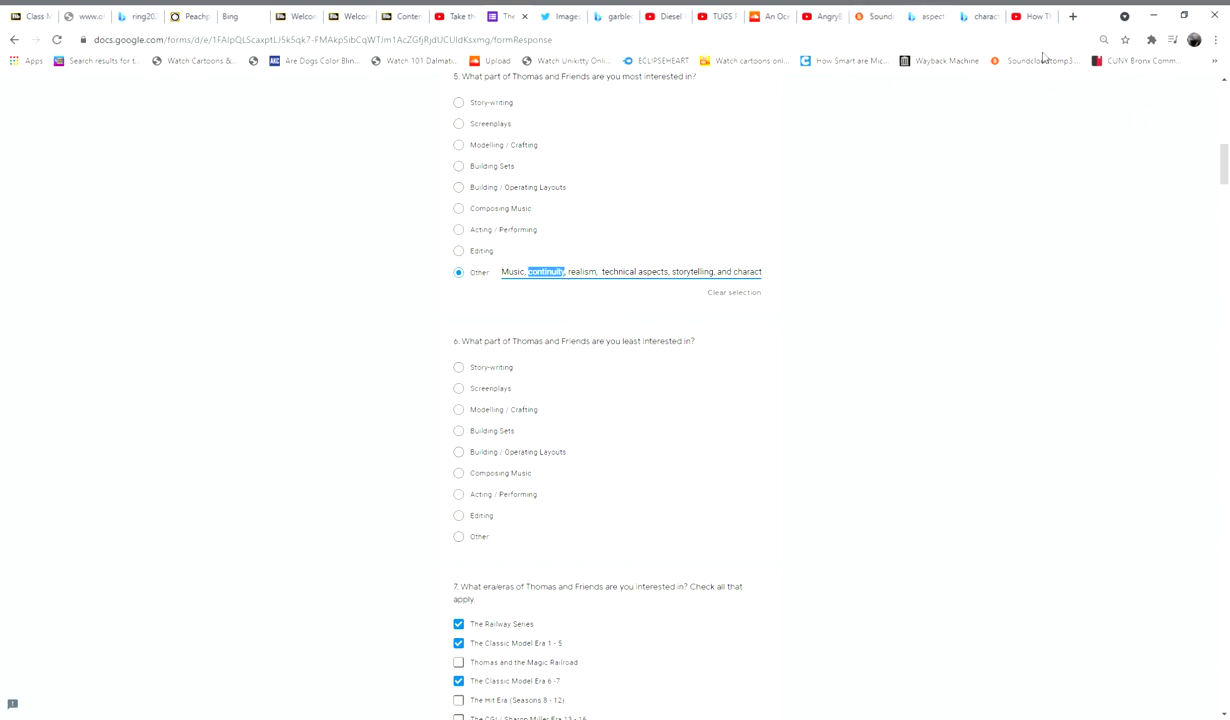
Step: Search Google for "continuity" in a new tab and play the word's pronunciation
left_click(1073, 17)
type("g")
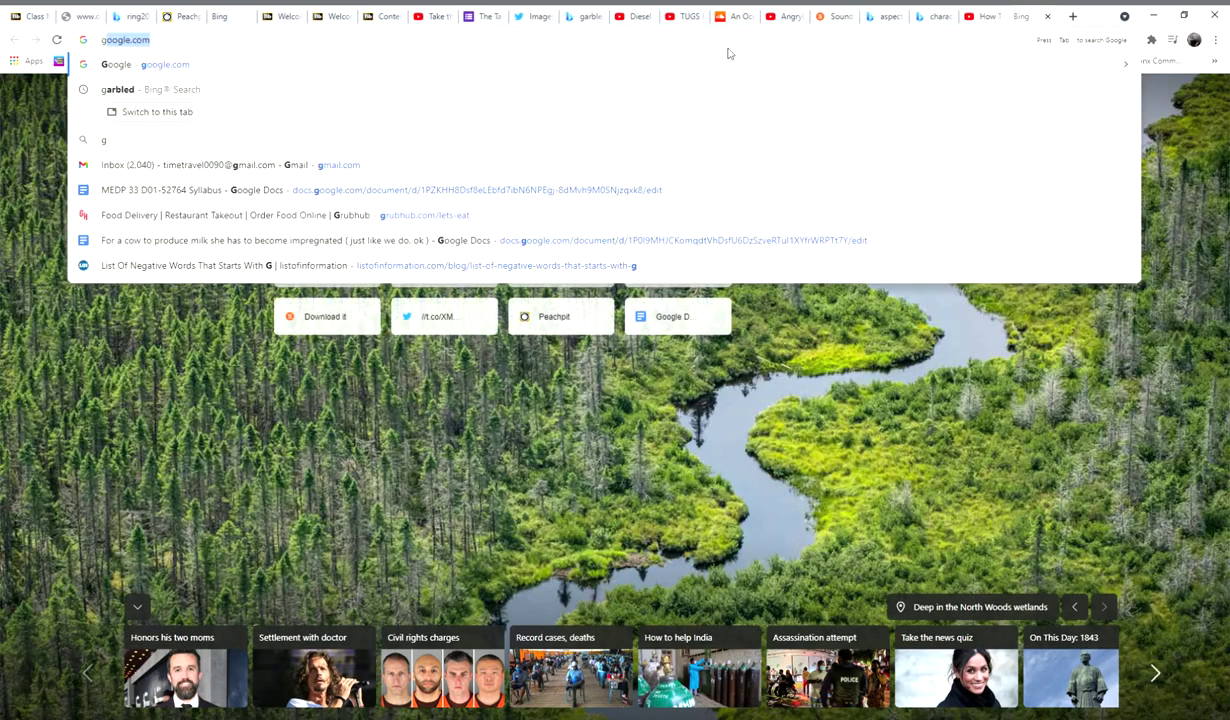
key("Return")
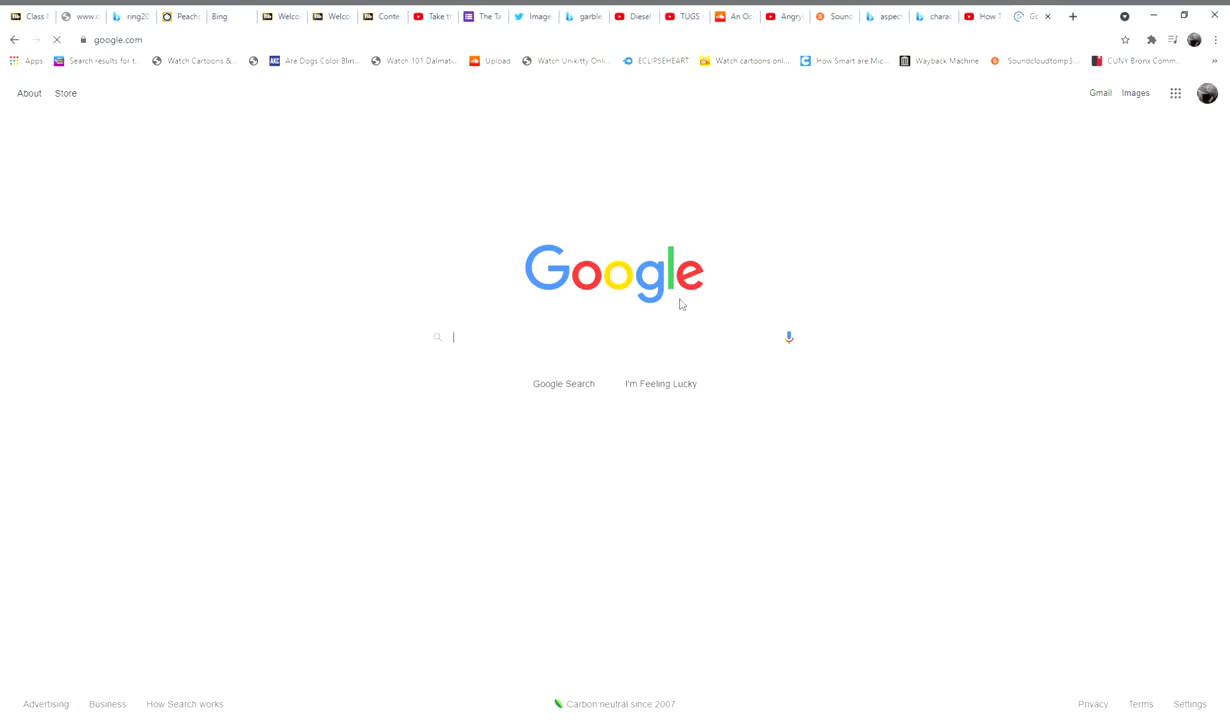
type("continuity")
key("Return")
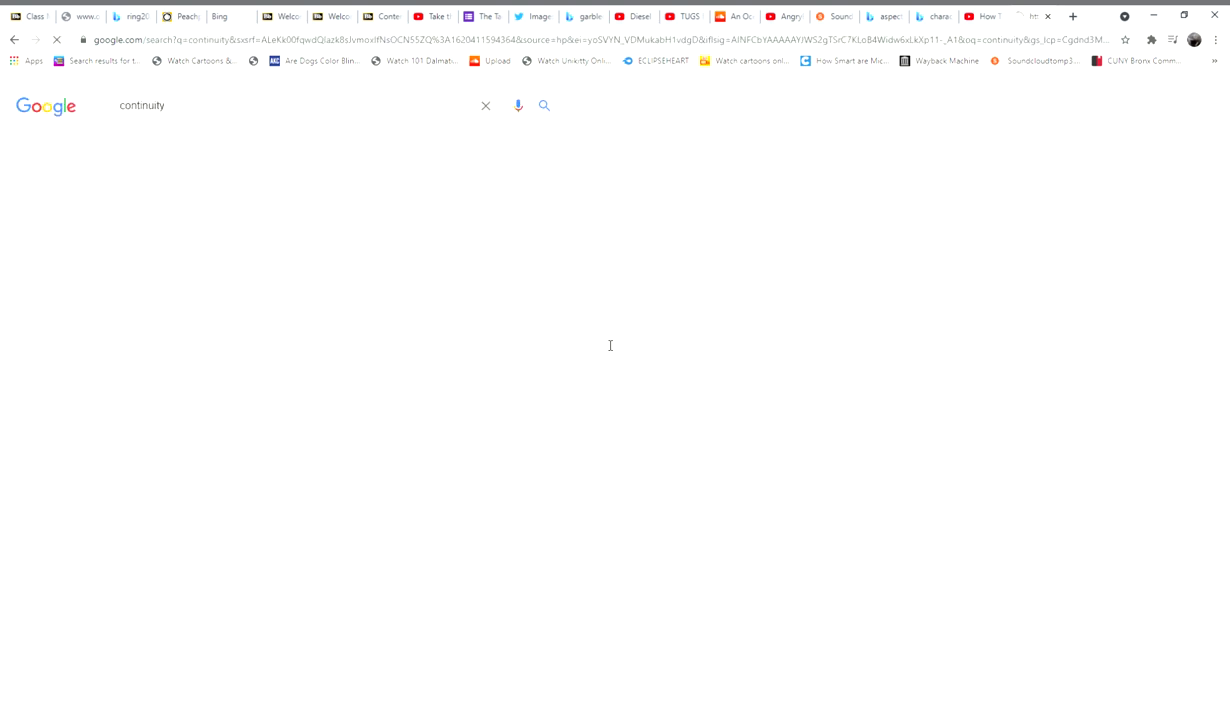
left_click(138, 280)
Step: Return to the Thomas and Friends survey and add "Take along / Take n Play" to the merchandise ranges collected in question 9
left_click(483, 16)
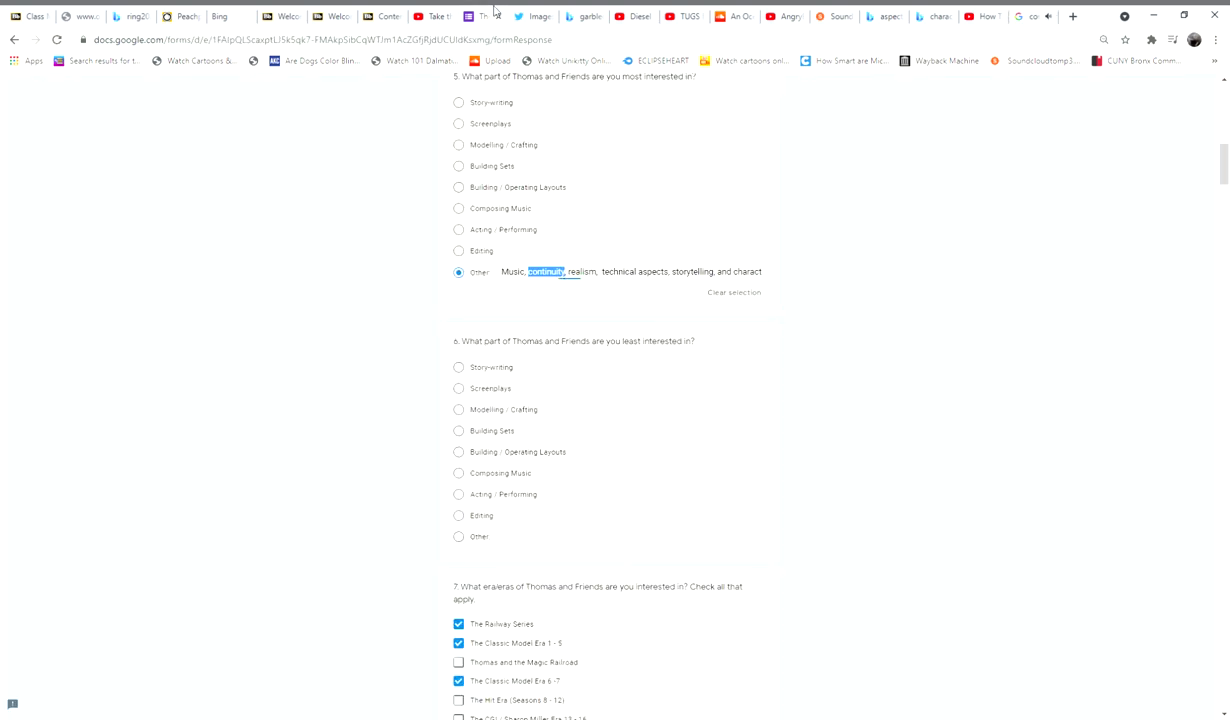
left_click(600, 270)
scroll(592, 290, "down", 2)
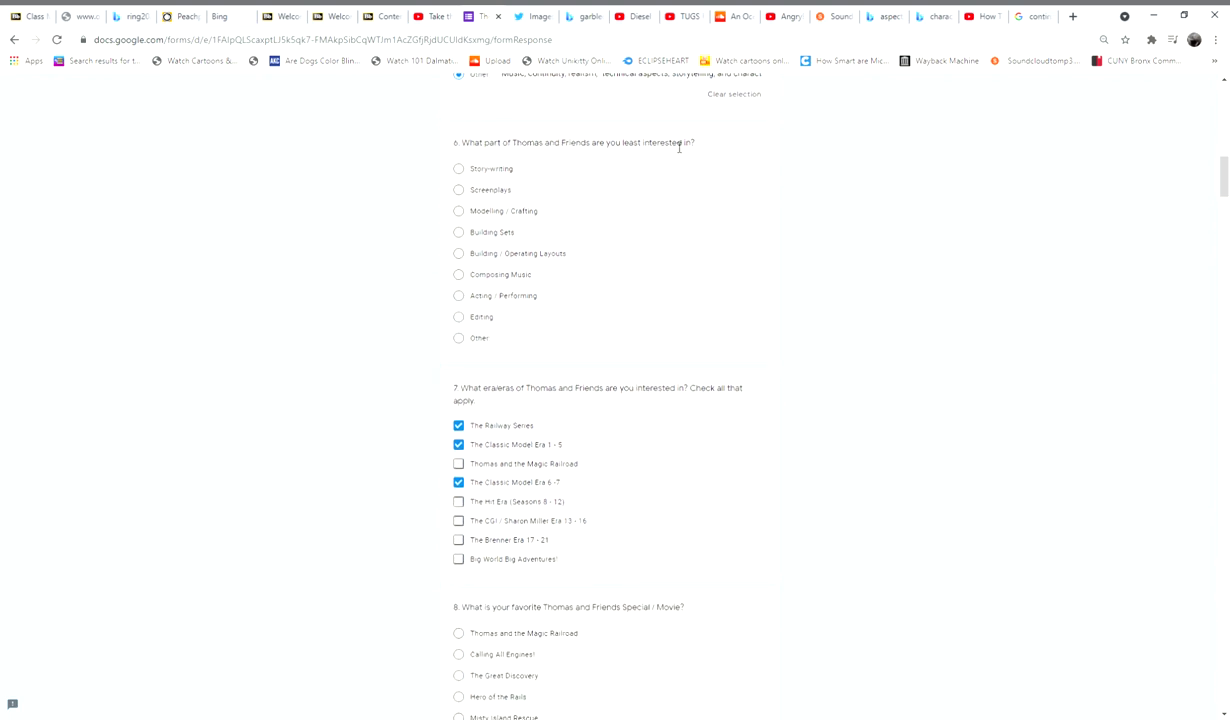
scroll(449, 265, "down", 1)
scroll(449, 265, "down", 2)
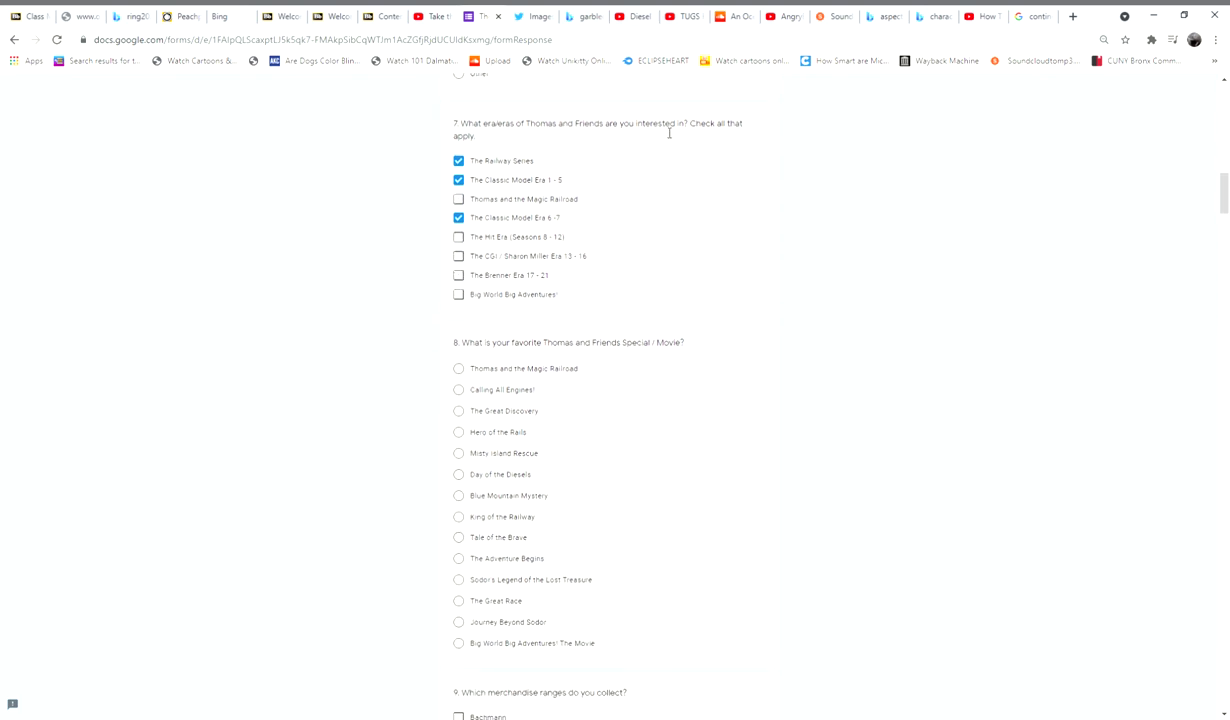
scroll(357, 214, "down", 1)
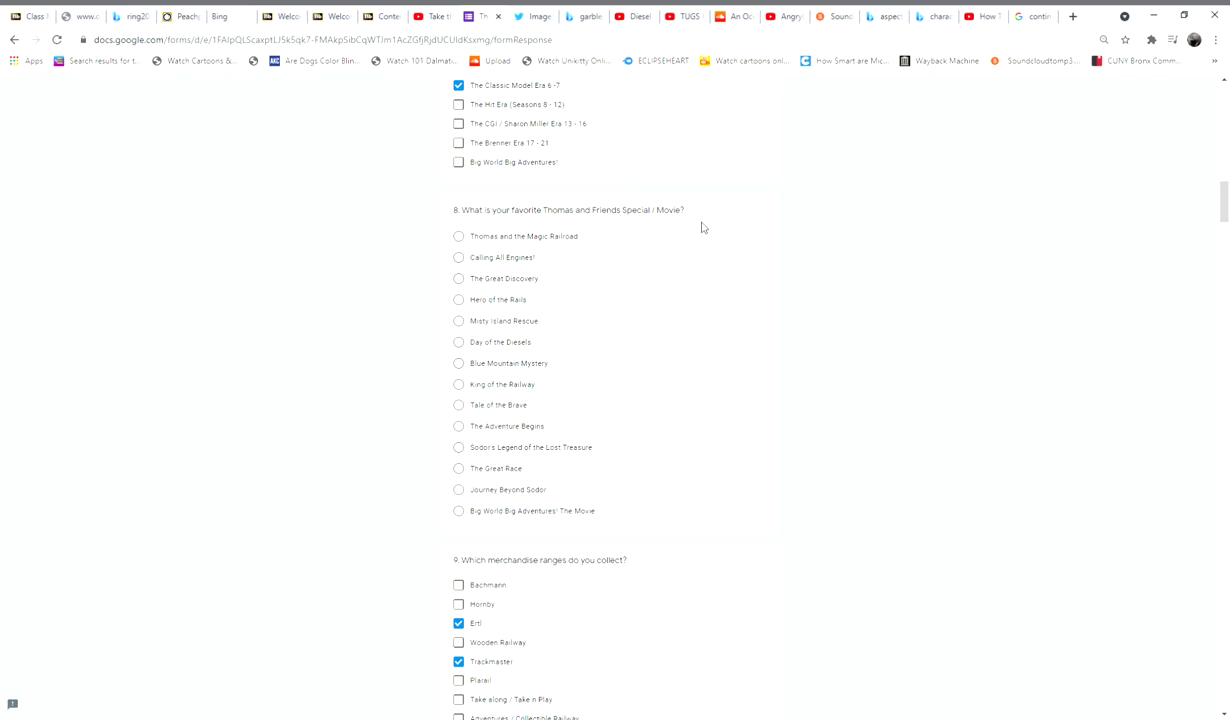
scroll(695, 235, "down", 2)
scroll(699, 248, "down", 1)
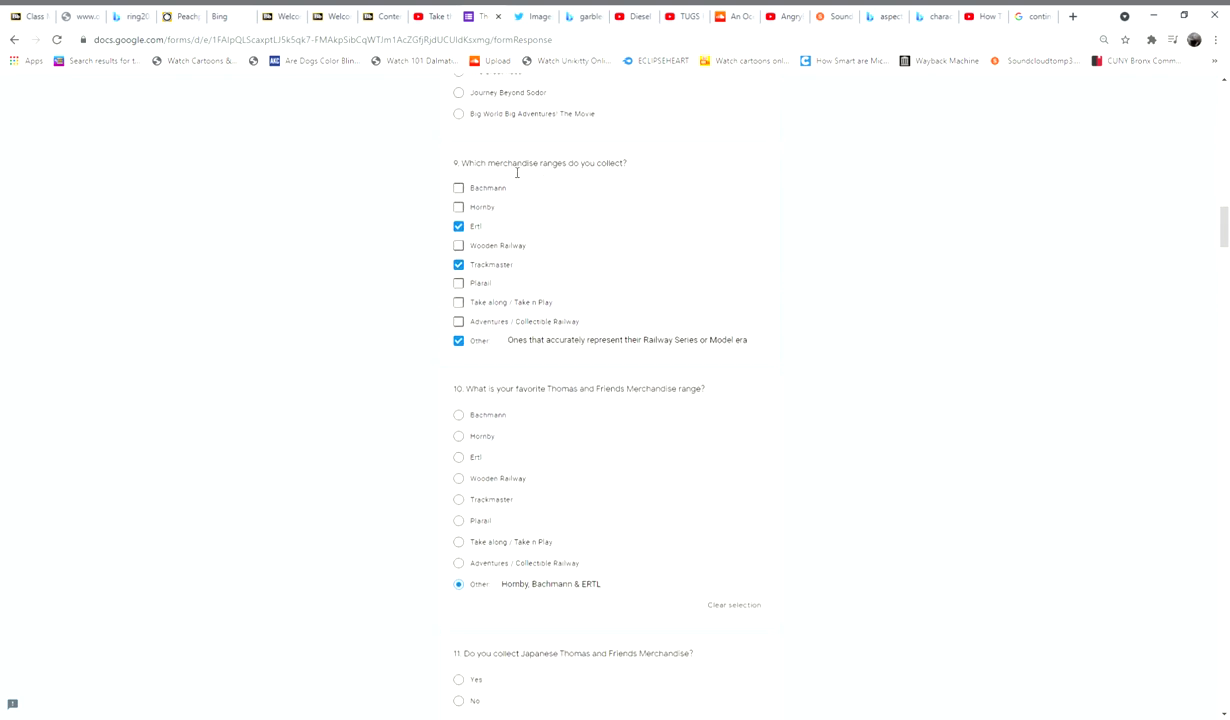
scroll(493, 190, "down", 1)
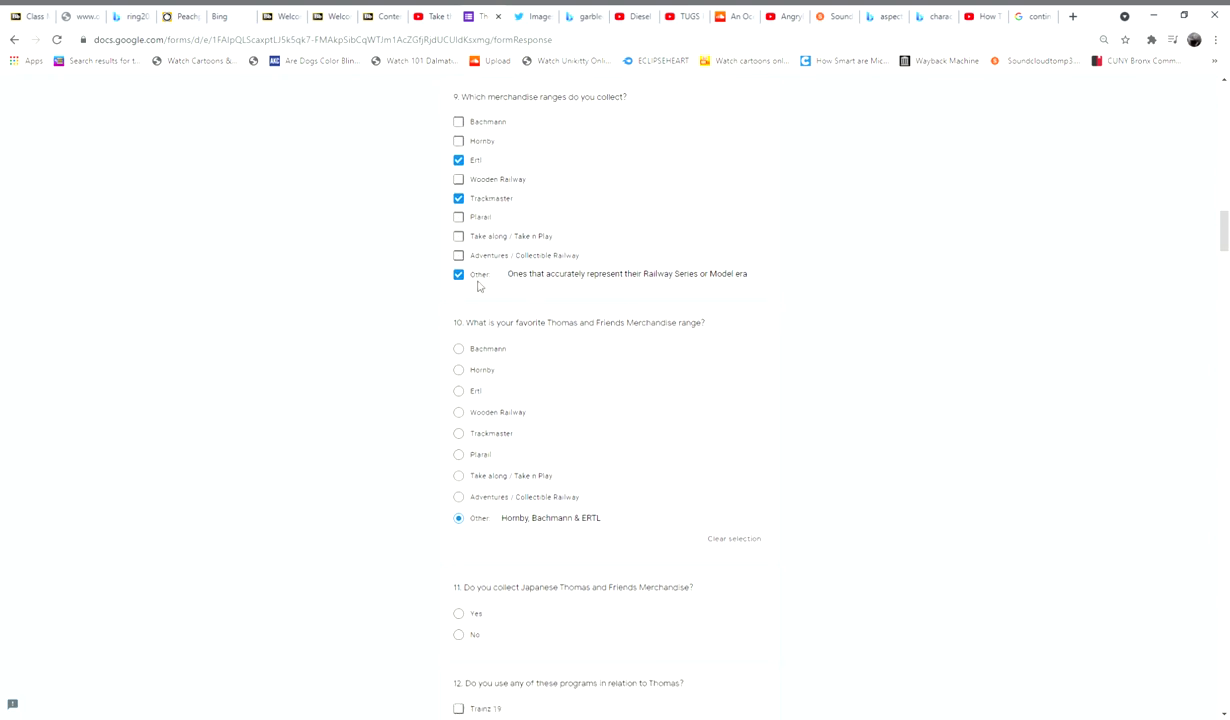
left_click(459, 237)
scroll(430, 292, "up", 1)
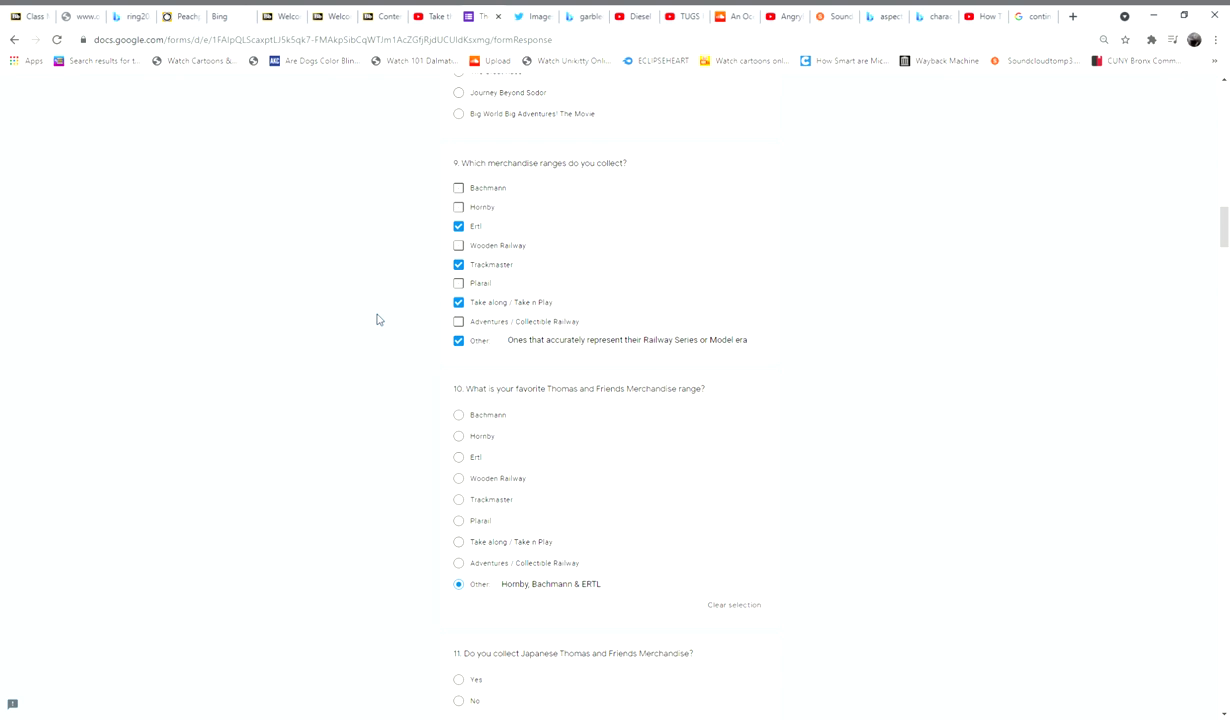
Step: Review the survey's questions 10 to 13 on favorite merchandise range, Japanese merchandise, related programs and fan community membership
scroll(378, 319, "down", 1)
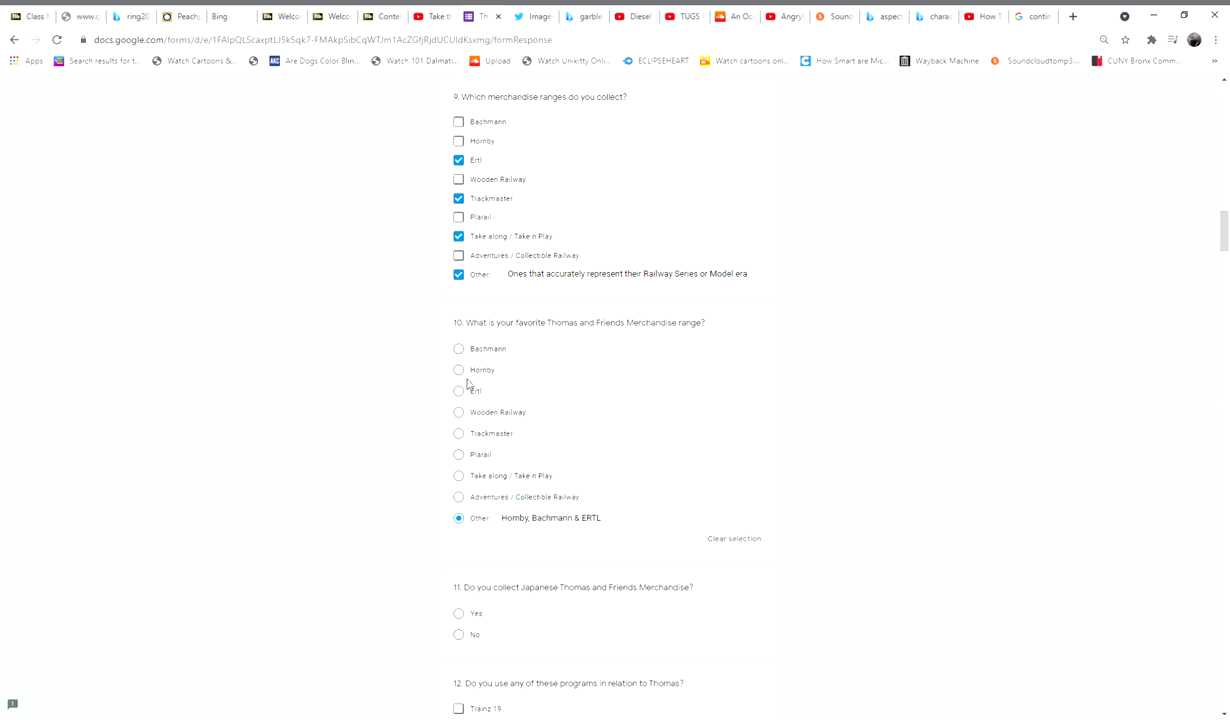
scroll(462, 400, "down", 3)
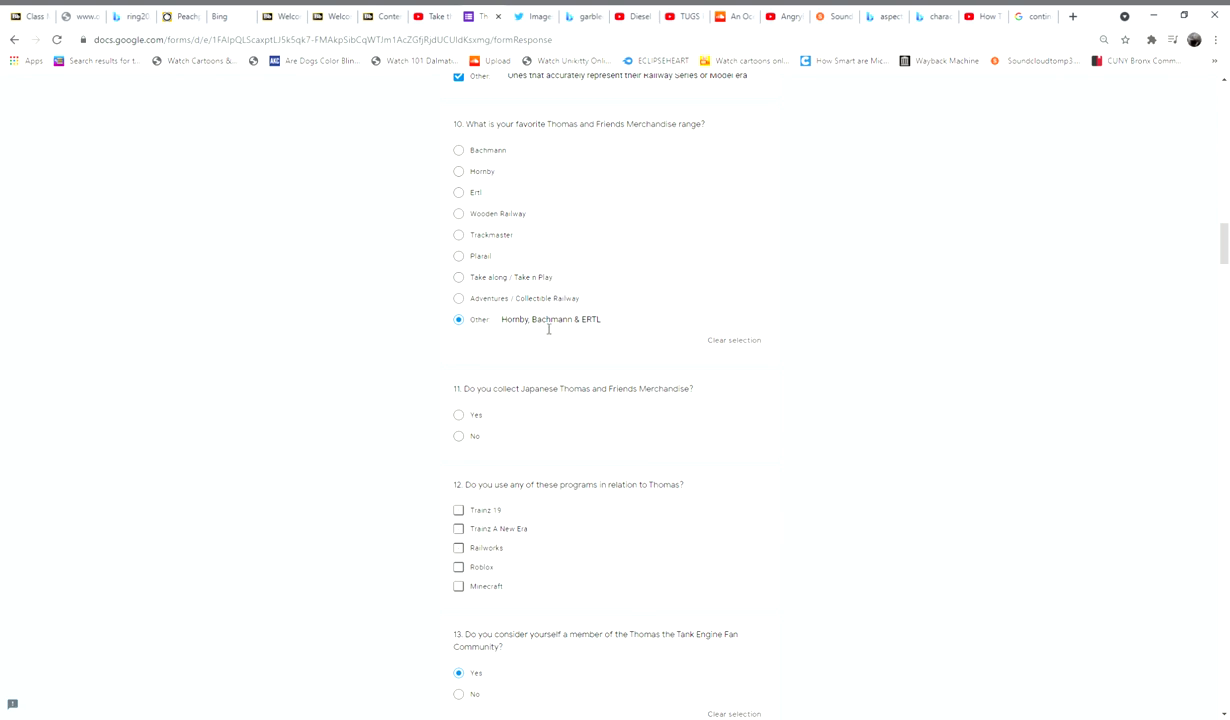
scroll(548, 329, "down", 2)
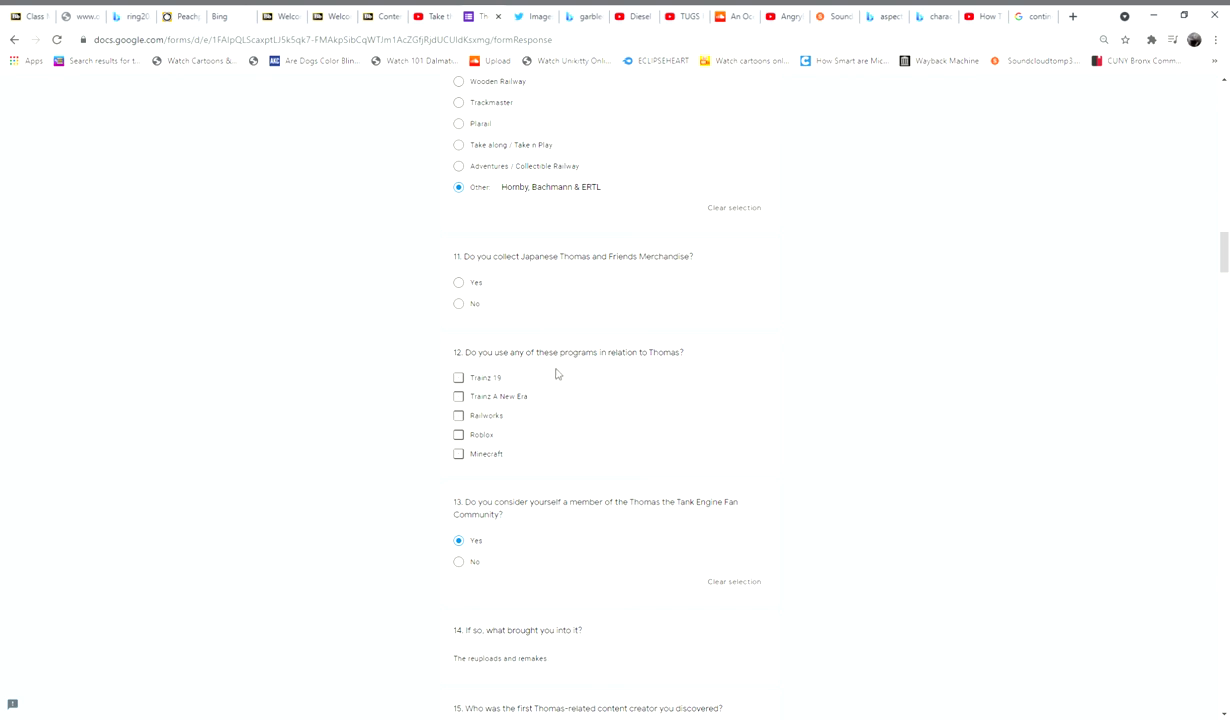
scroll(704, 312, "up", 1)
scroll(610, 316, "up", 3)
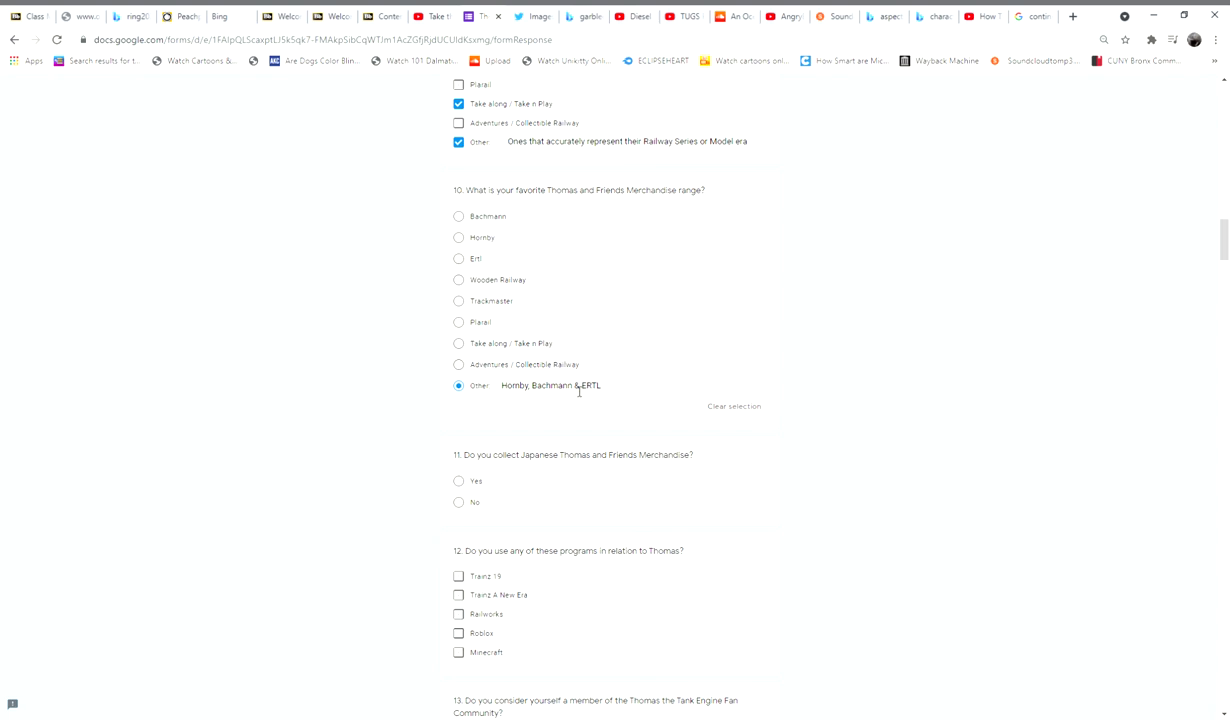
left_click(578, 390)
scroll(572, 412, "down", 5)
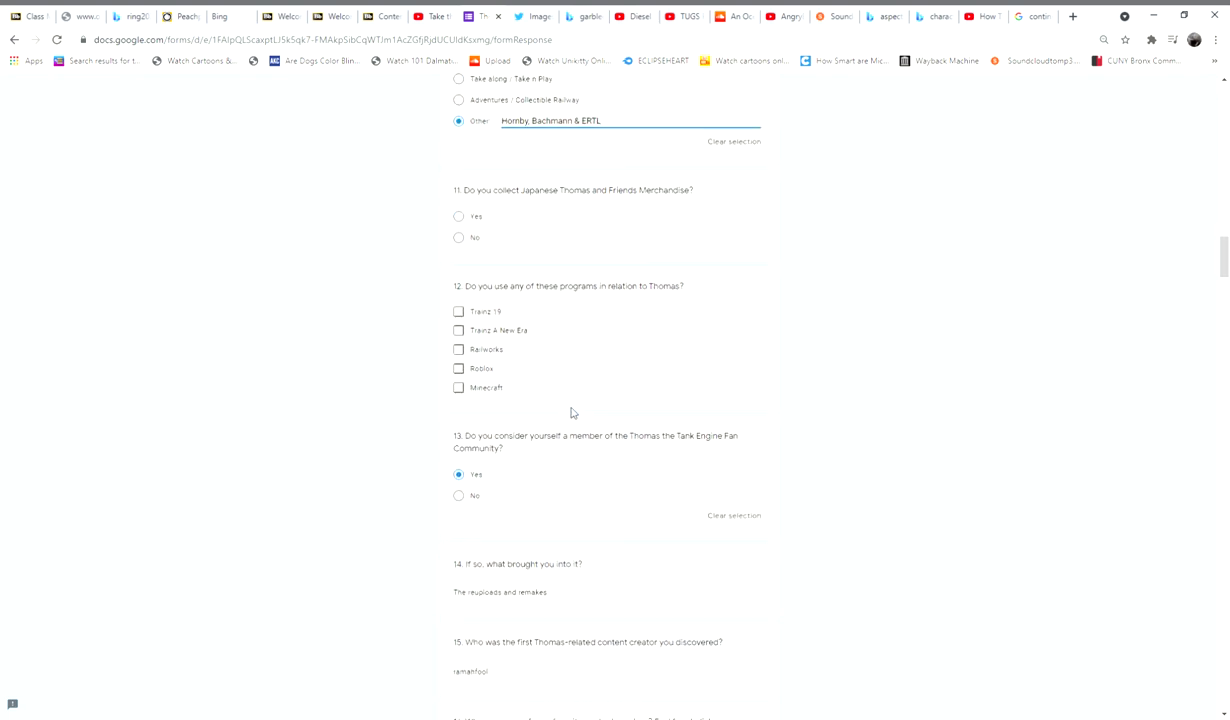
scroll(572, 412, "up", 6)
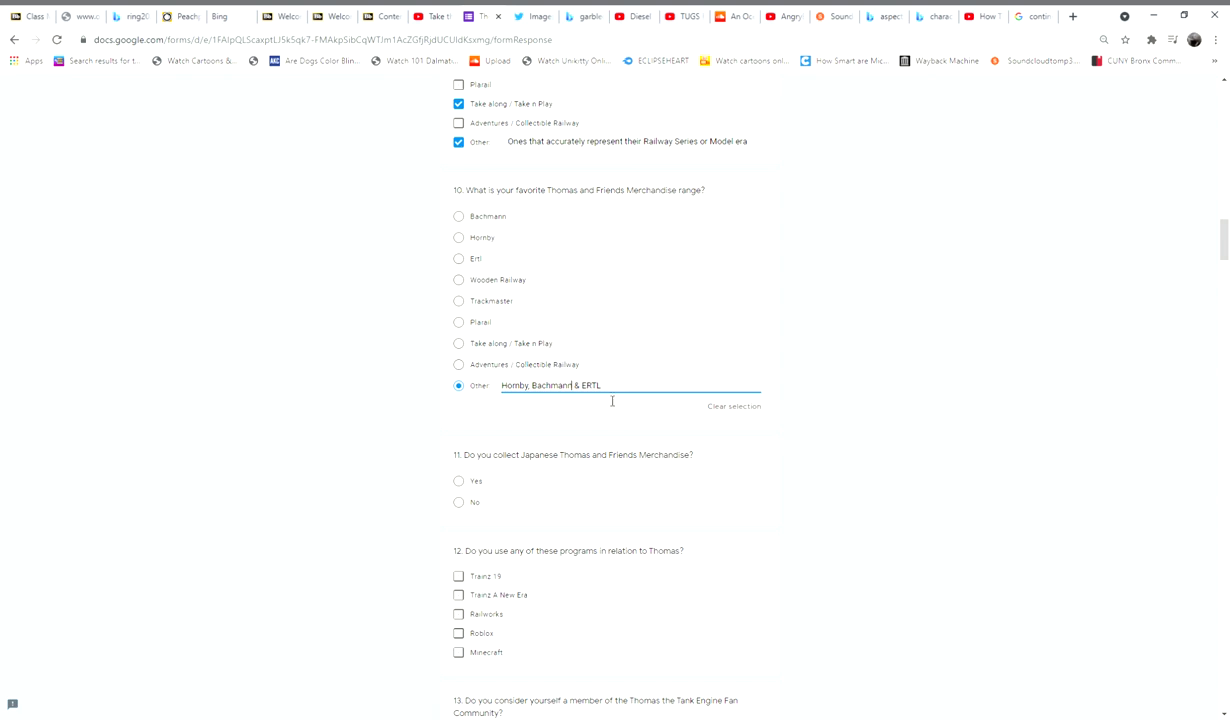
scroll(387, 384, "down", 6)
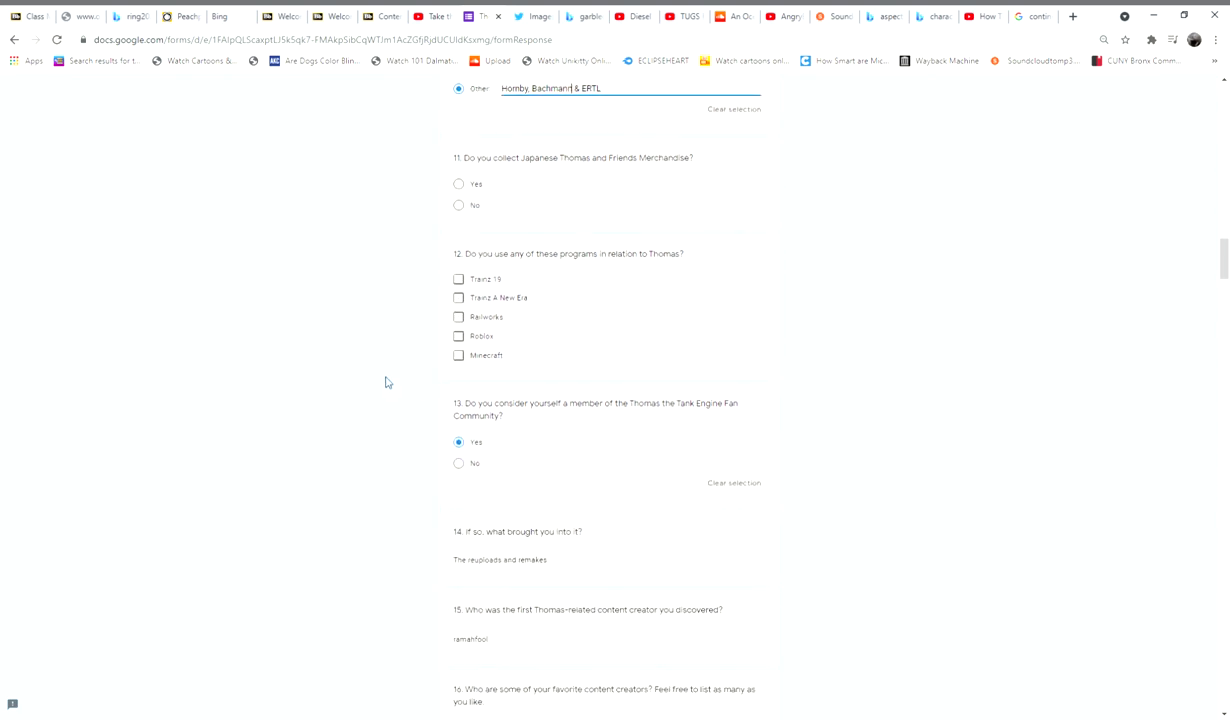
scroll(415, 365, "up", 4)
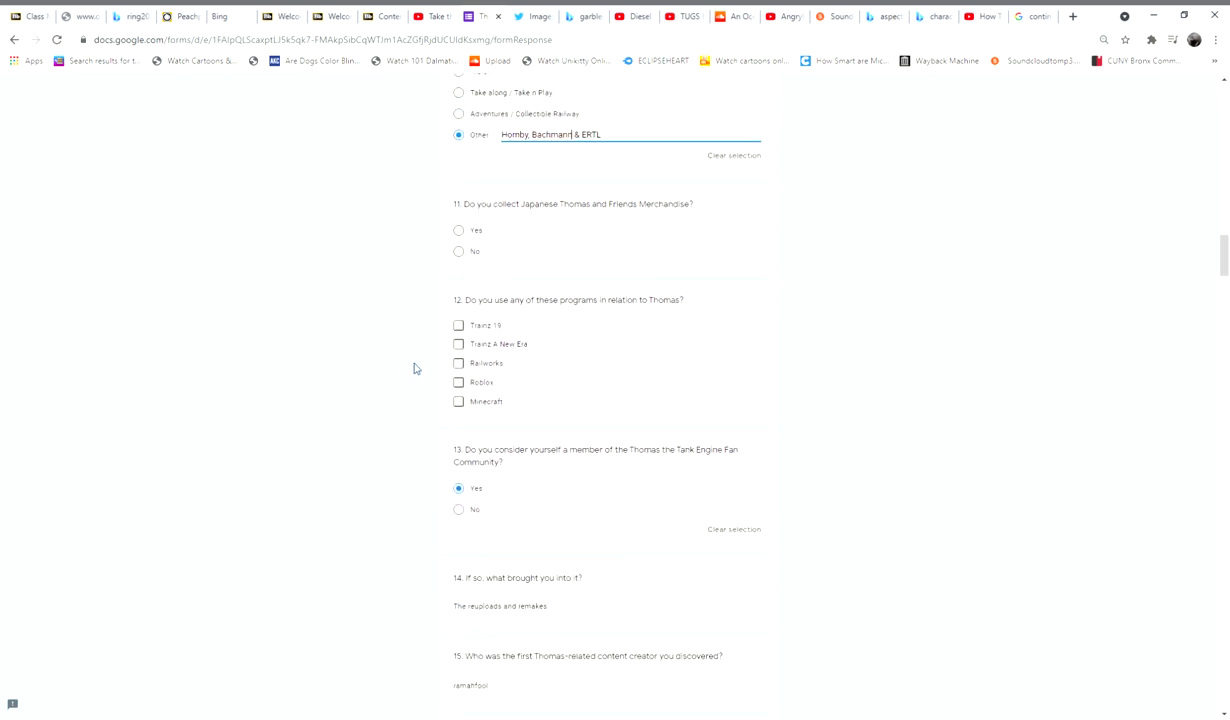
scroll(415, 366, "down", 3)
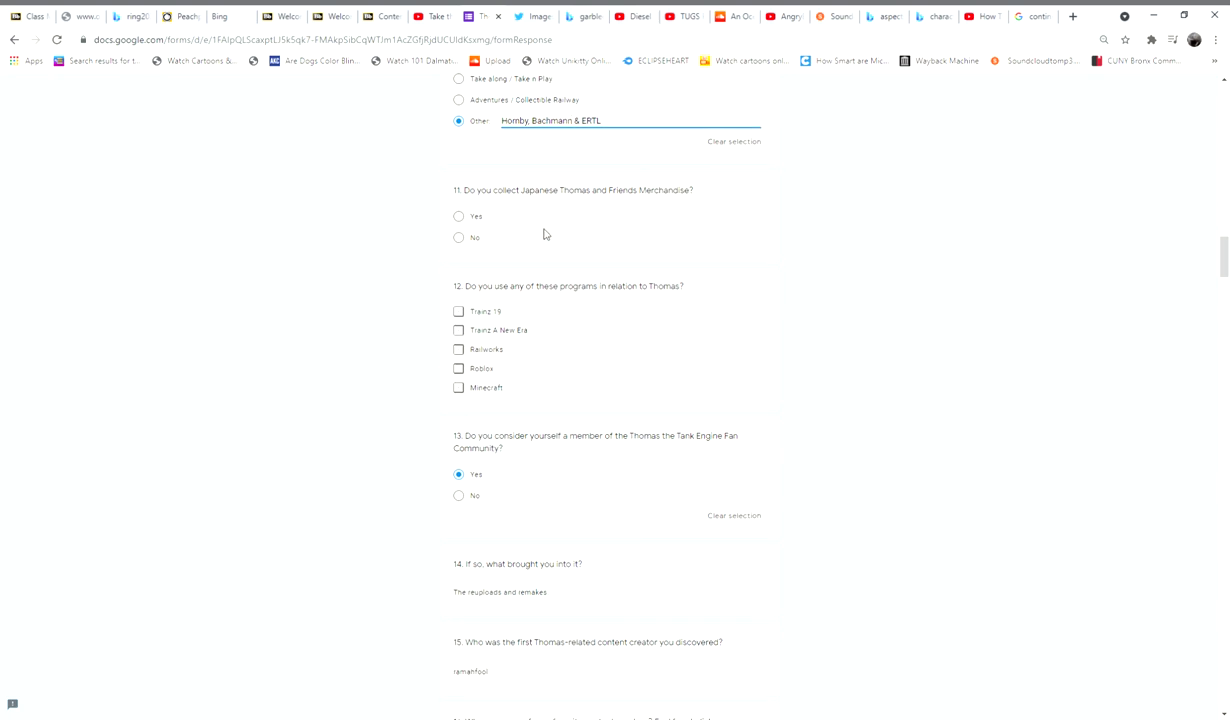
scroll(574, 232, "up", 2)
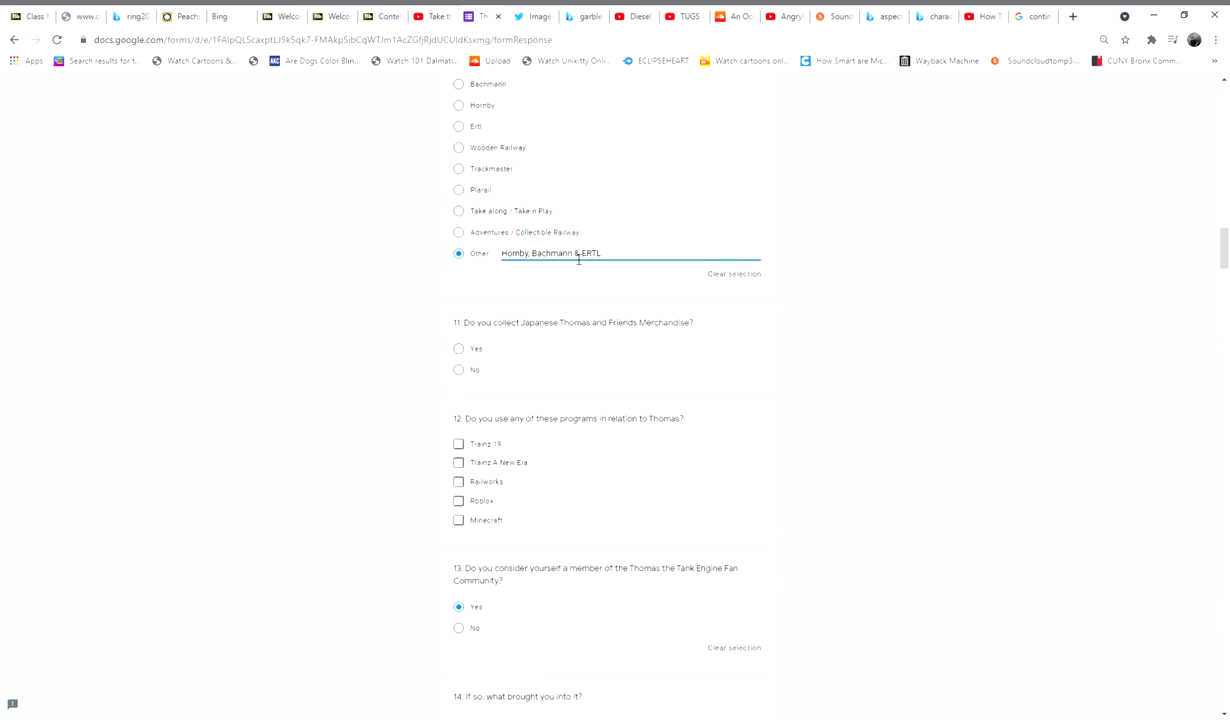
scroll(560, 300, "down", 2)
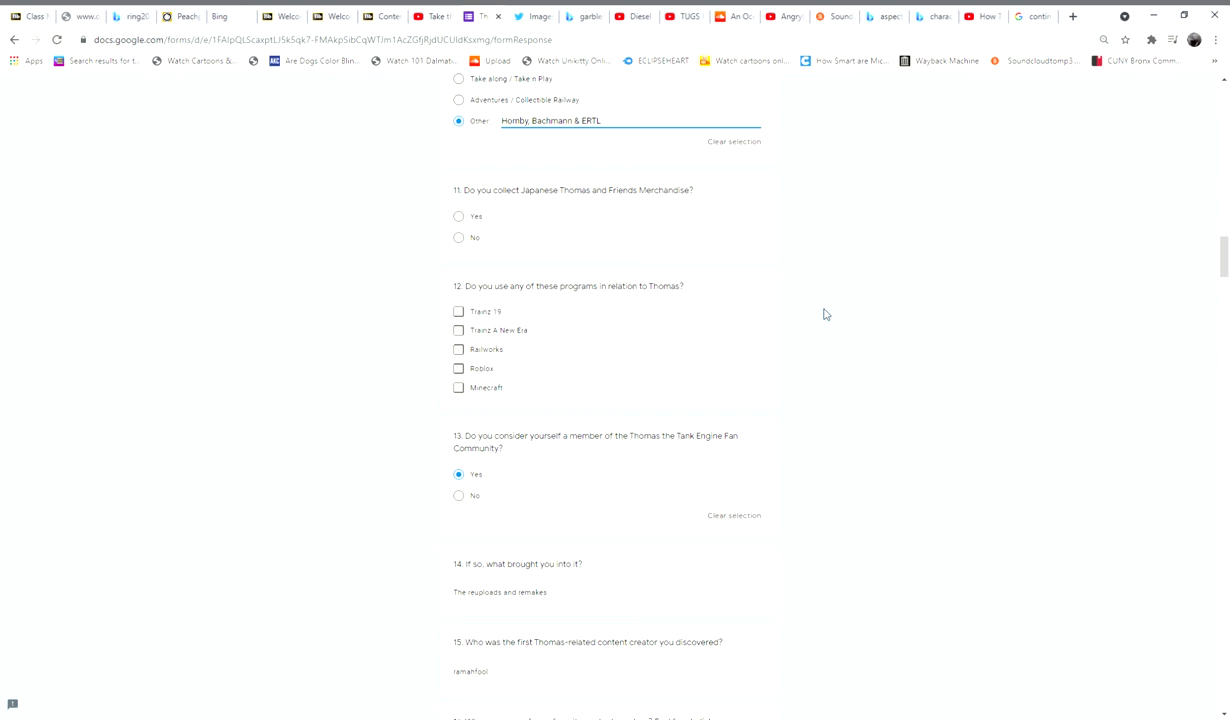
Step: Read through the answers to questions 14 to 17 about discovering the community, favorite creators and changing the fandom experience
scroll(824, 314, "down", 2)
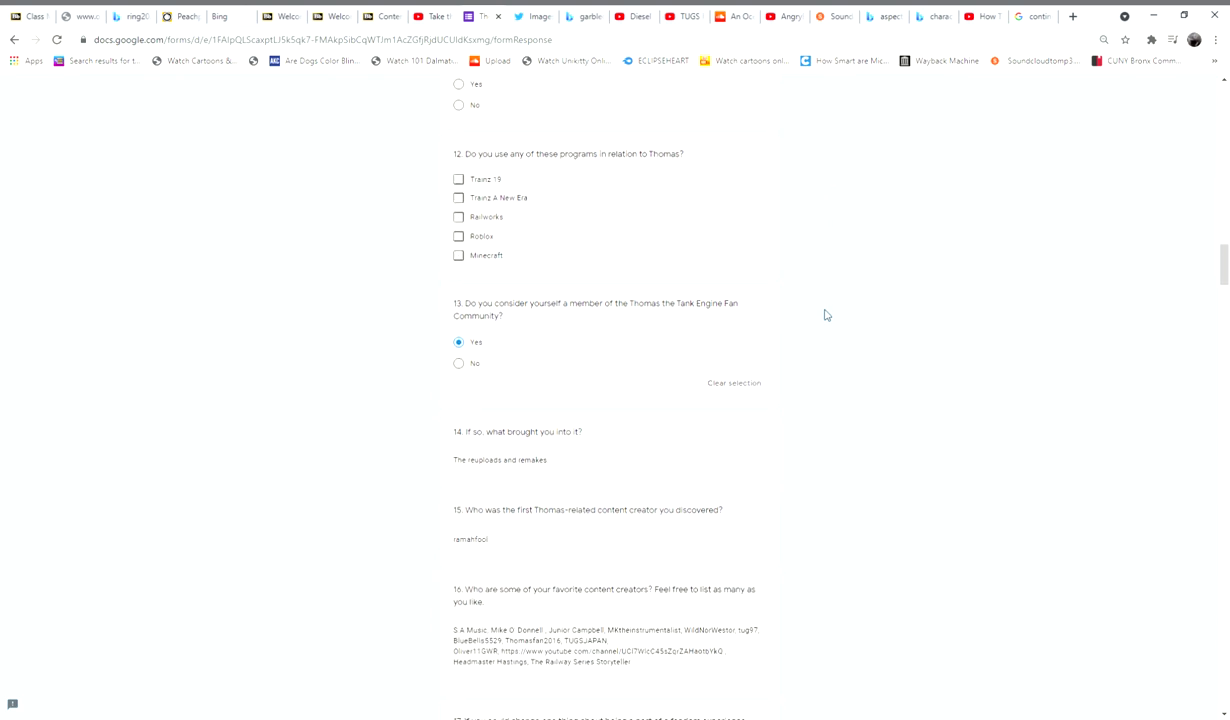
scroll(826, 314, "down", 4)
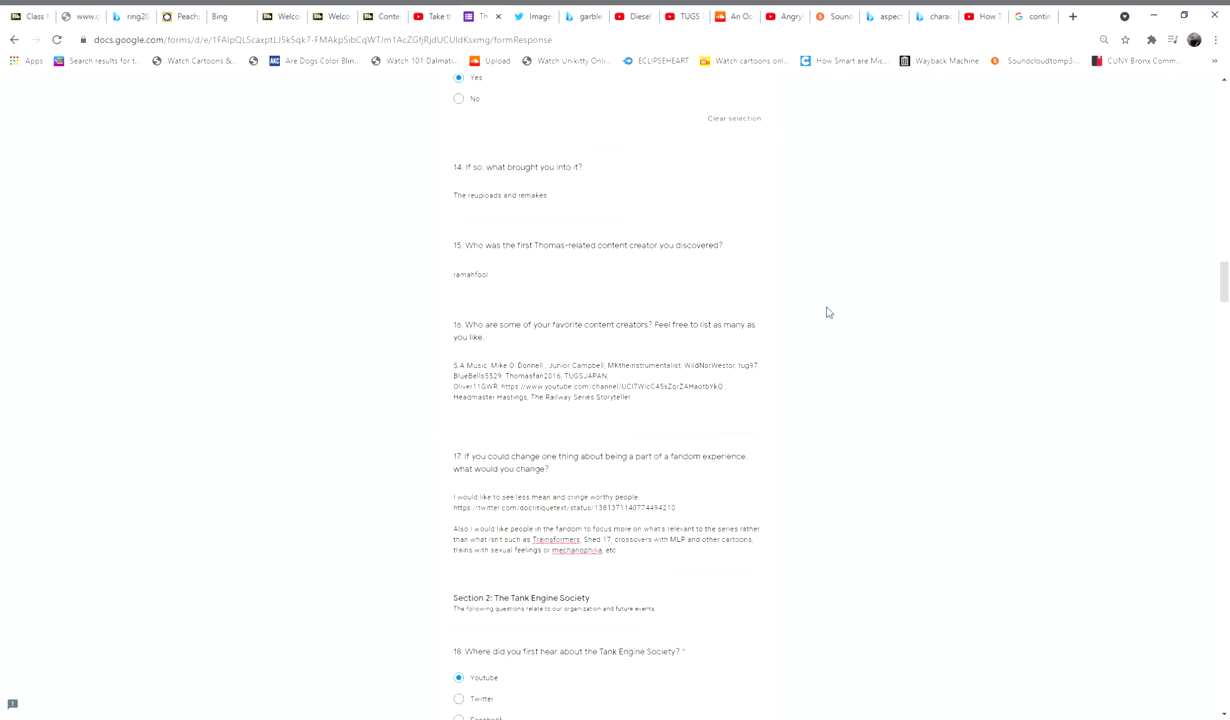
scroll(824, 290, "down", 3)
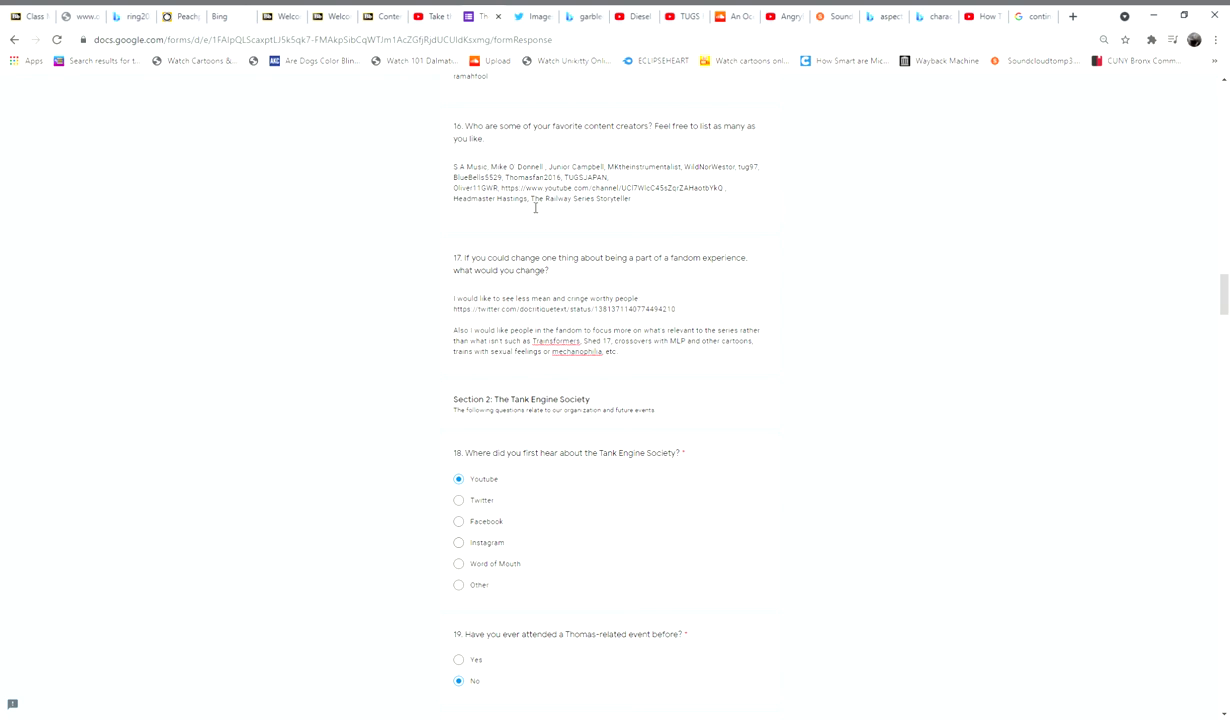
left_click_drag(512, 261, 684, 277)
left_click(686, 278)
scroll(838, 349, "down", 1)
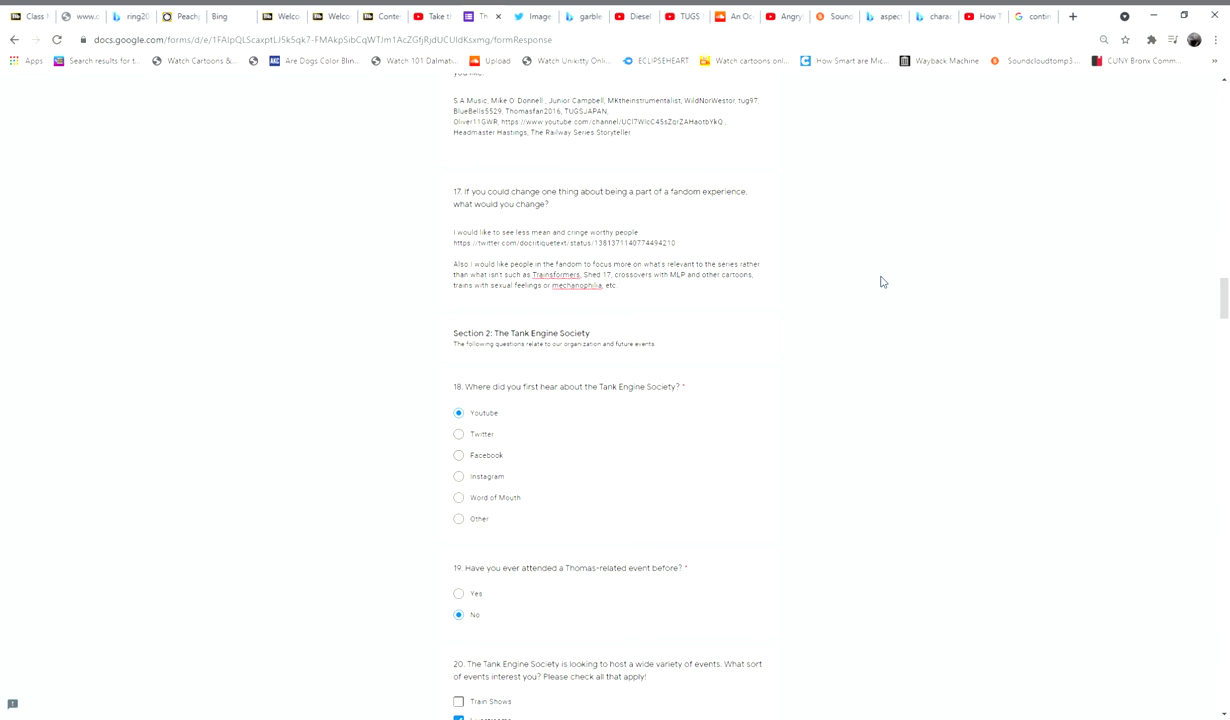
Step: Review the survey's answers to questions 18 to 21 on discovering the Society, attending events, preferred event types and contest entries
scroll(865, 310, "down", 3)
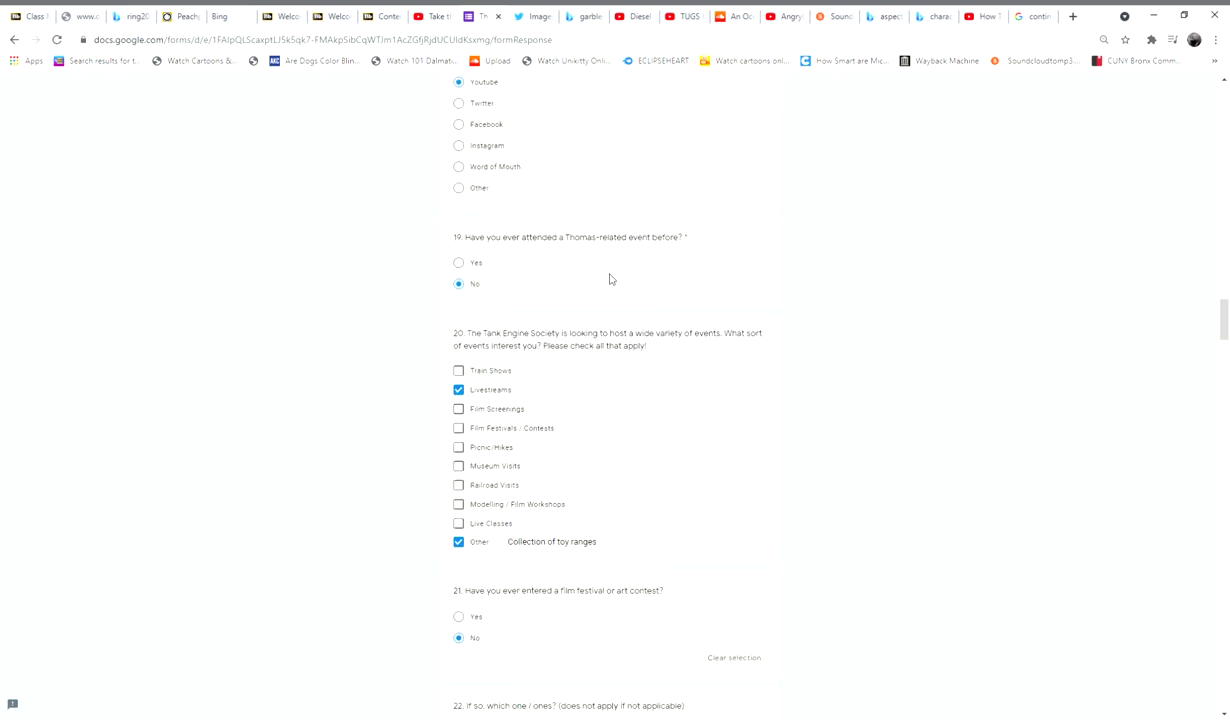
scroll(615, 281, "down", 3)
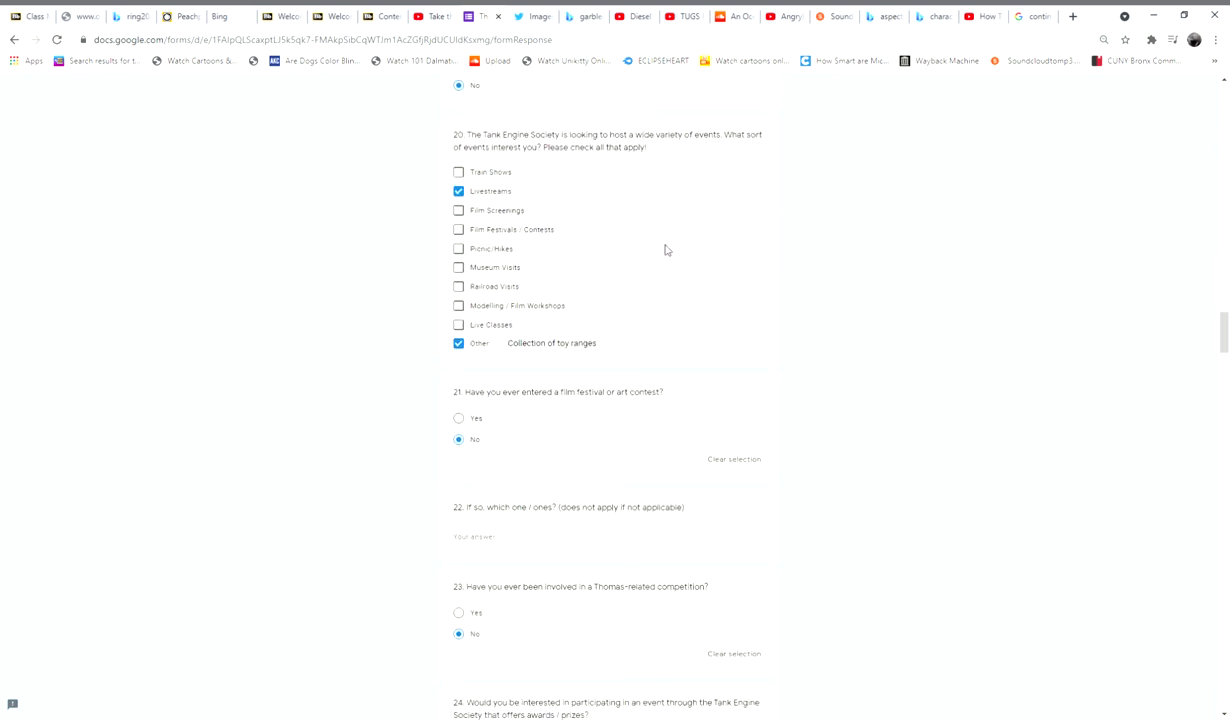
scroll(795, 325, "up", 1)
scroll(785, 320, "up", 1)
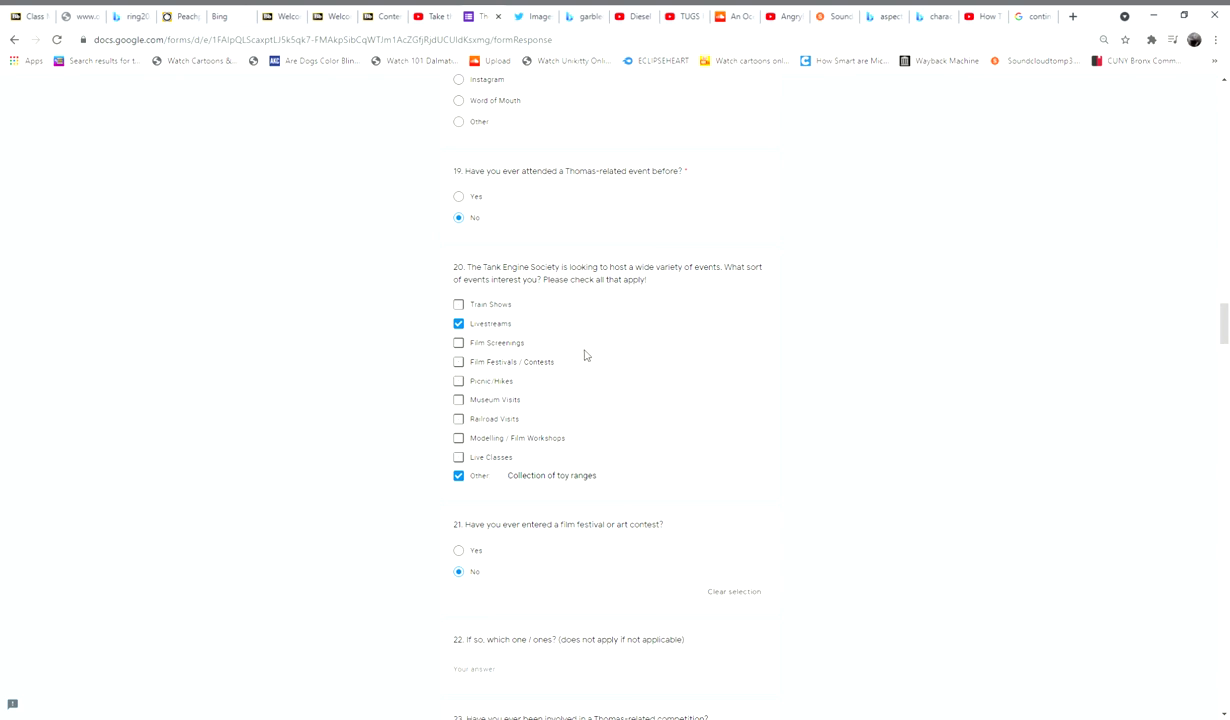
scroll(584, 355, "down", 1)
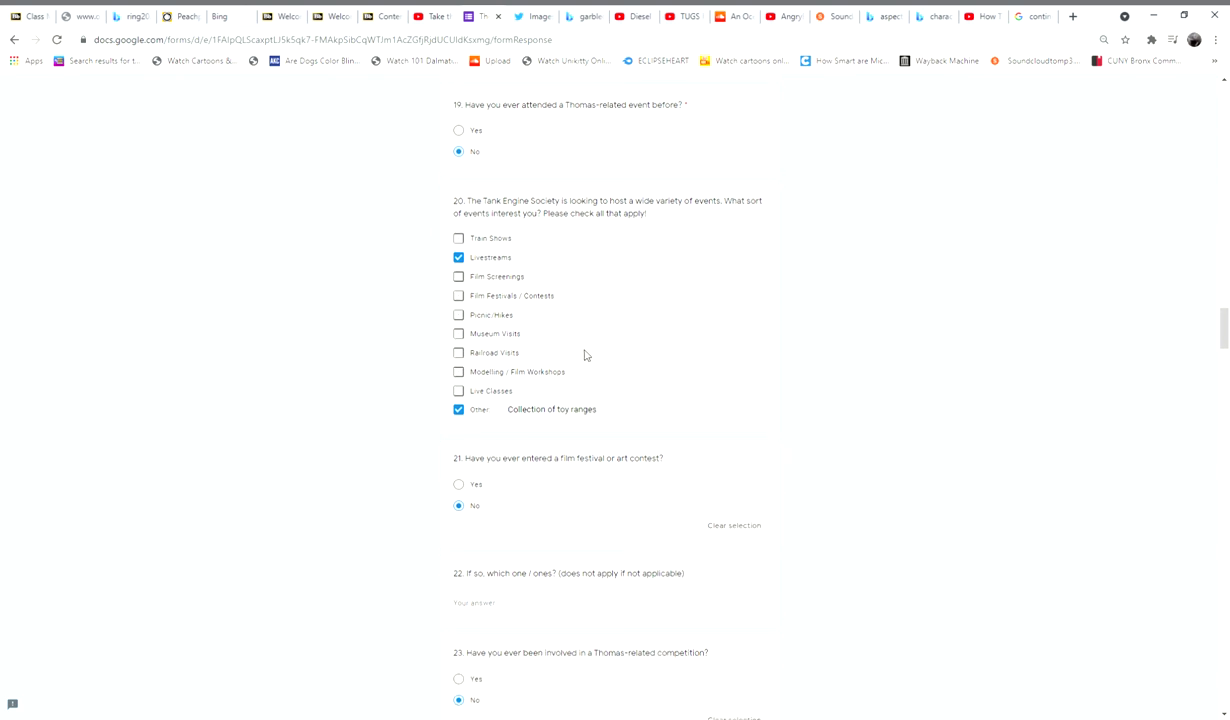
scroll(386, 400, "down", 1)
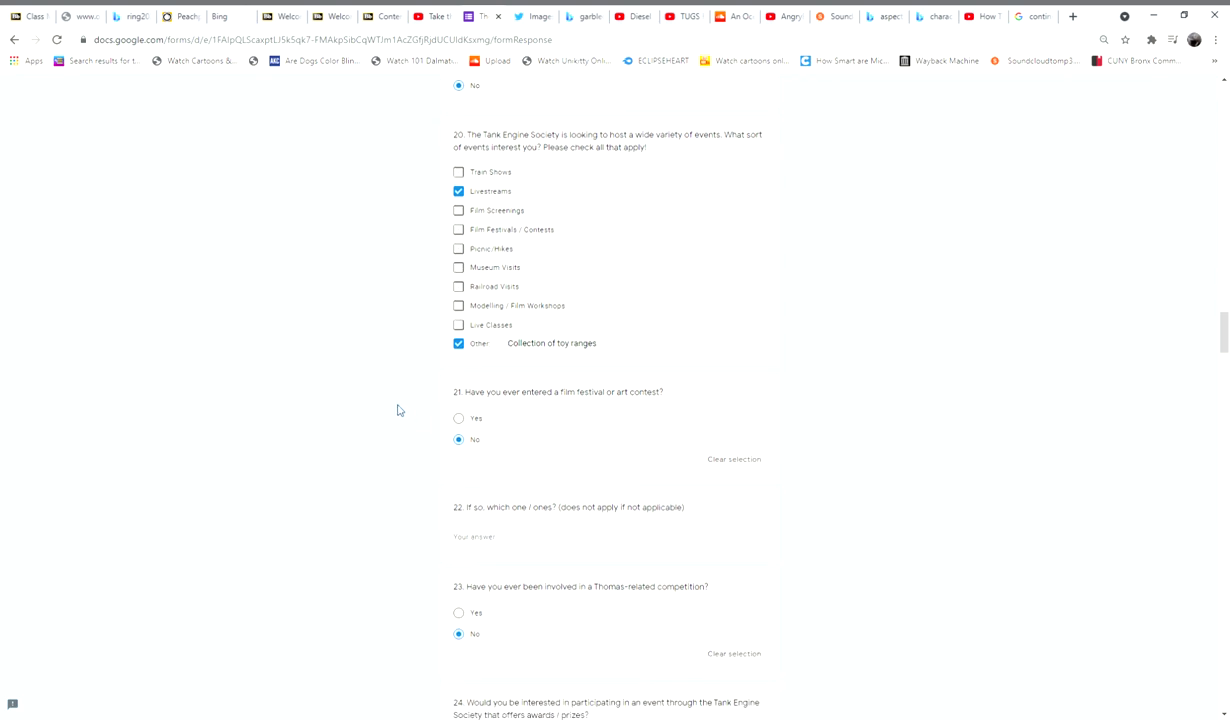
scroll(400, 402, "down", 2)
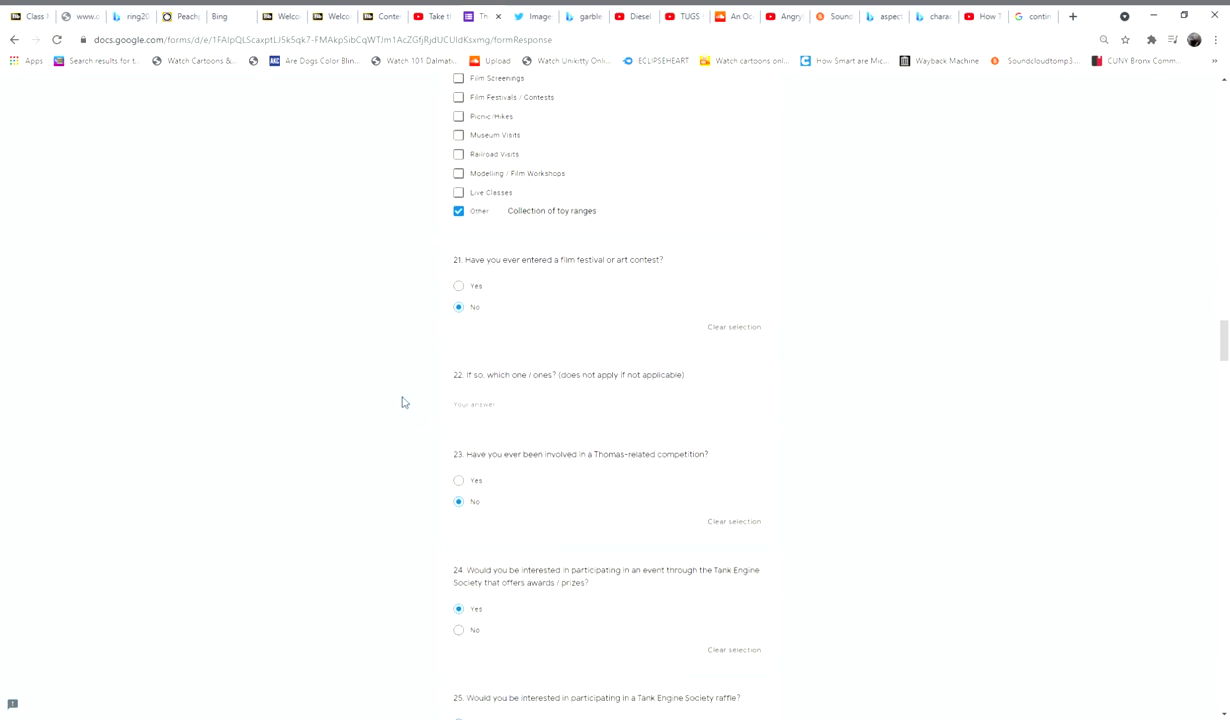
Step: Read through questions 22 to 27 on competitions, prize events, raffle spending and the Tank Engine Society's vision statement
scroll(415, 295, "down", 1)
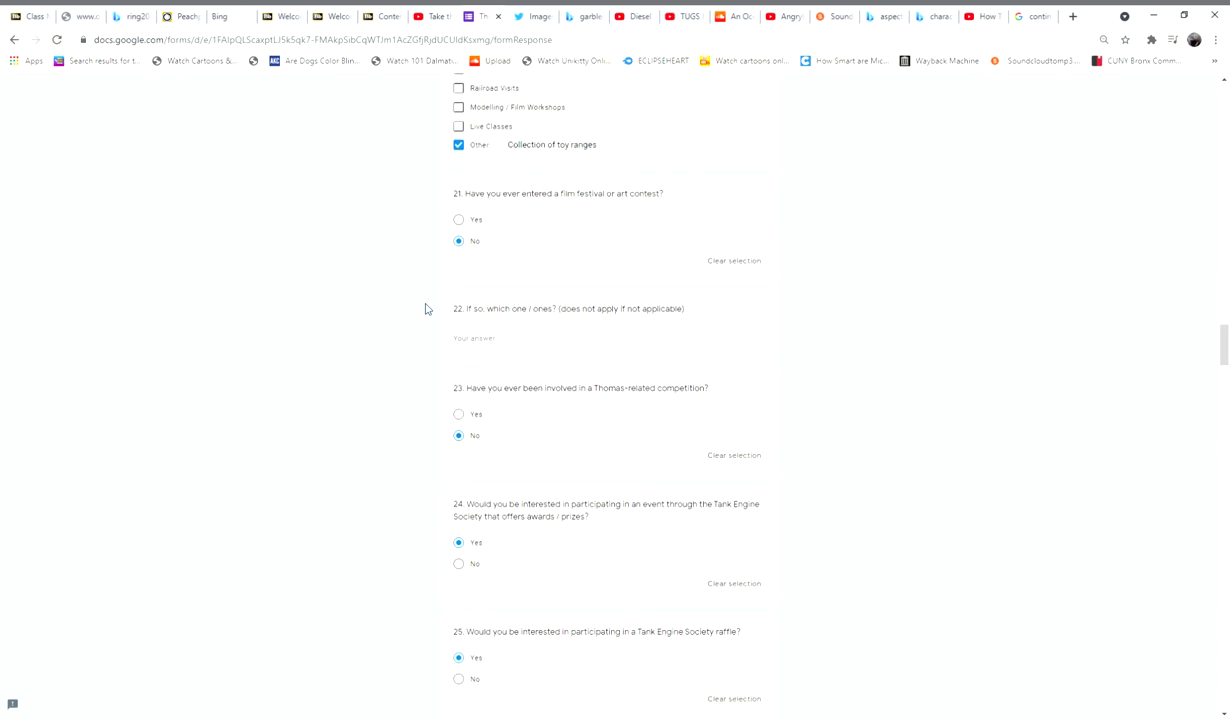
scroll(420, 269, "down", 3)
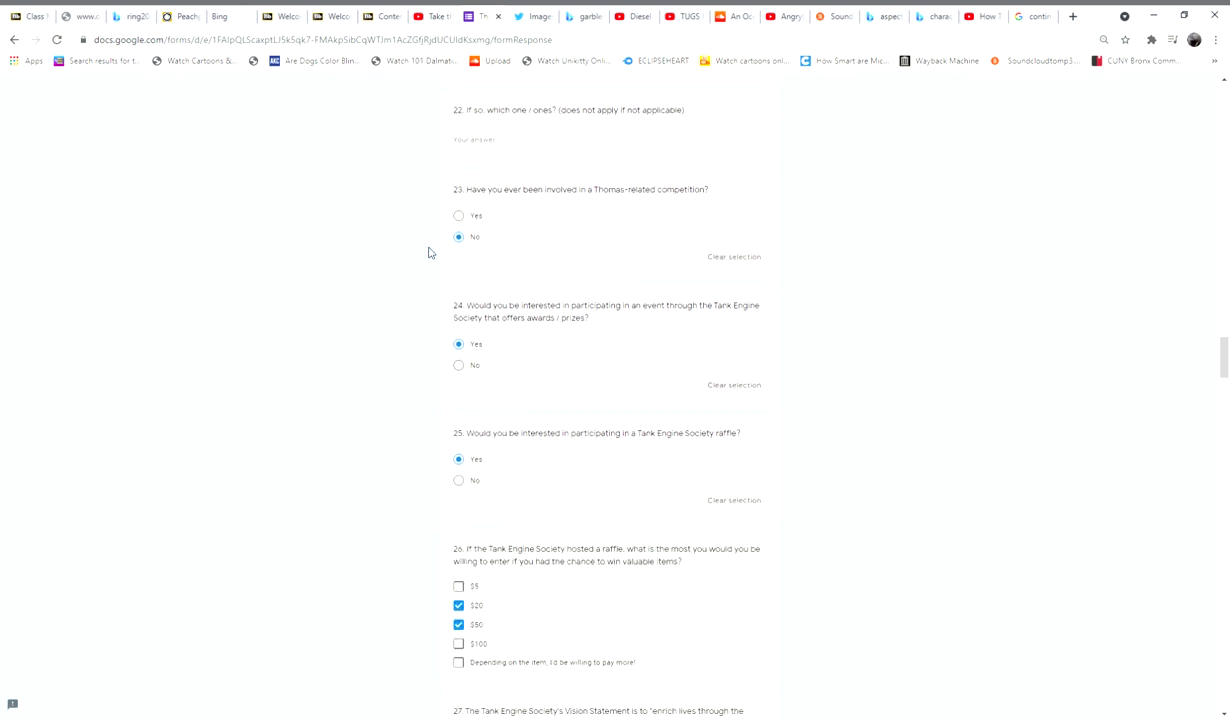
scroll(433, 248, "down", 2)
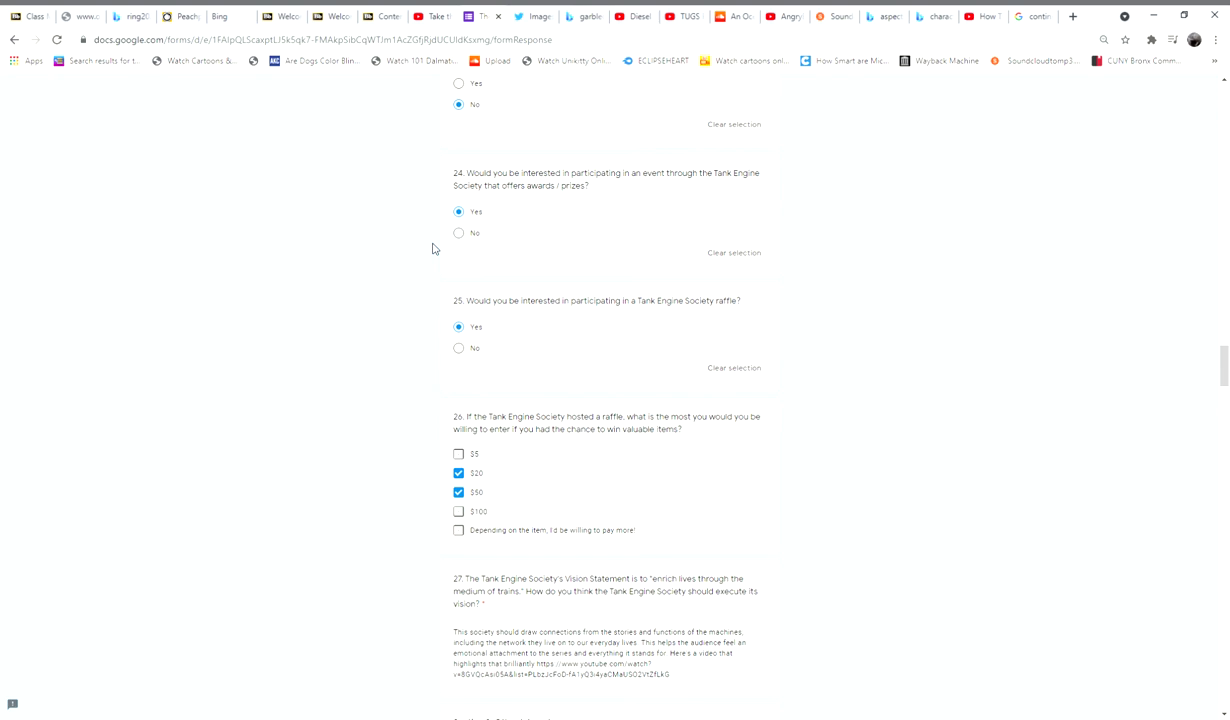
scroll(433, 248, "down", 1)
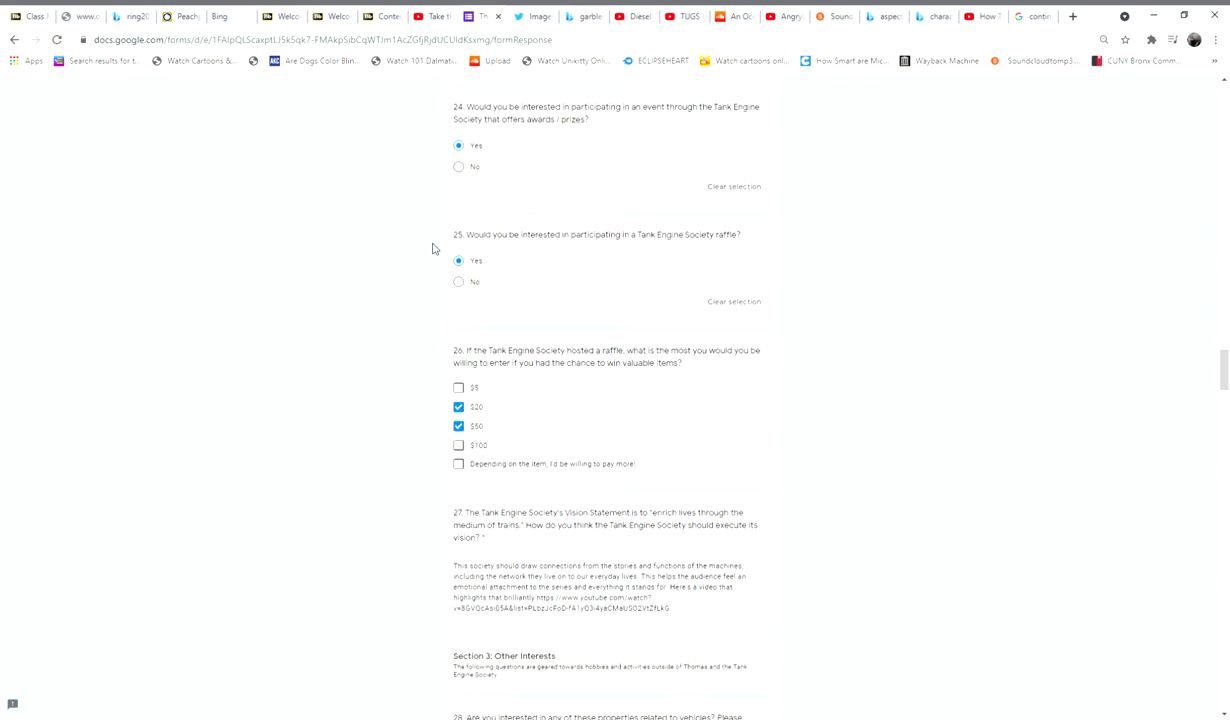
scroll(433, 248, "down", 2)
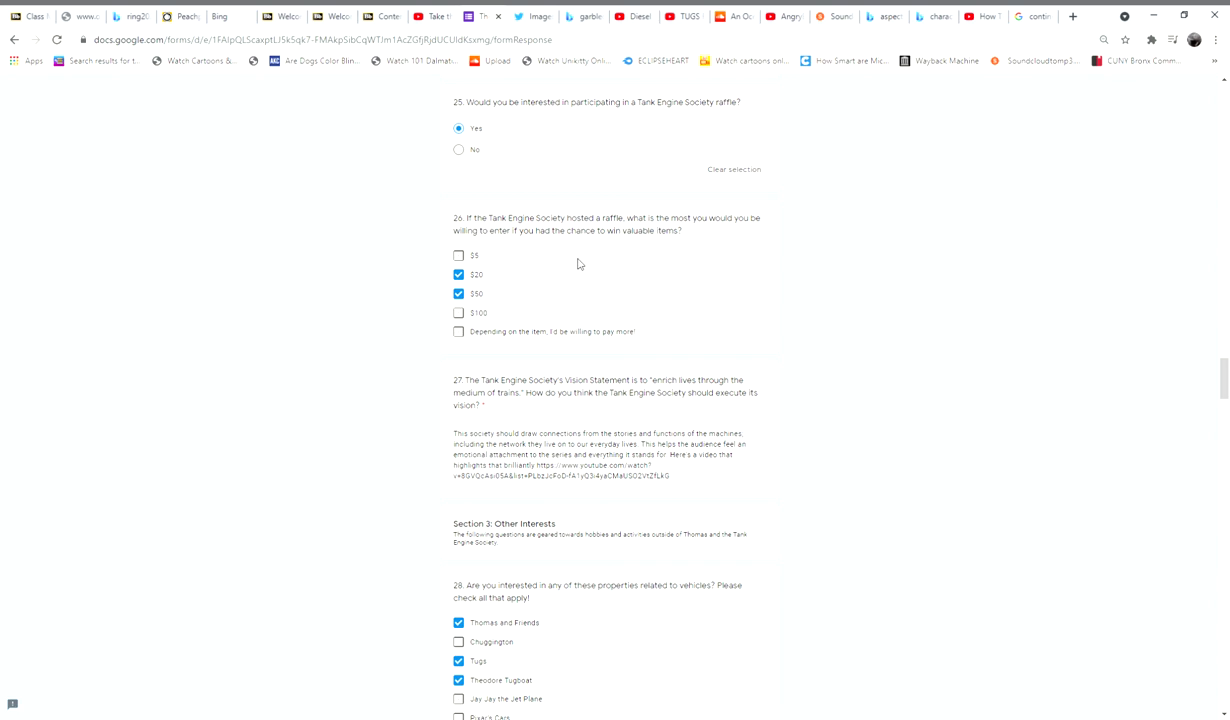
scroll(577, 263, "down", 2)
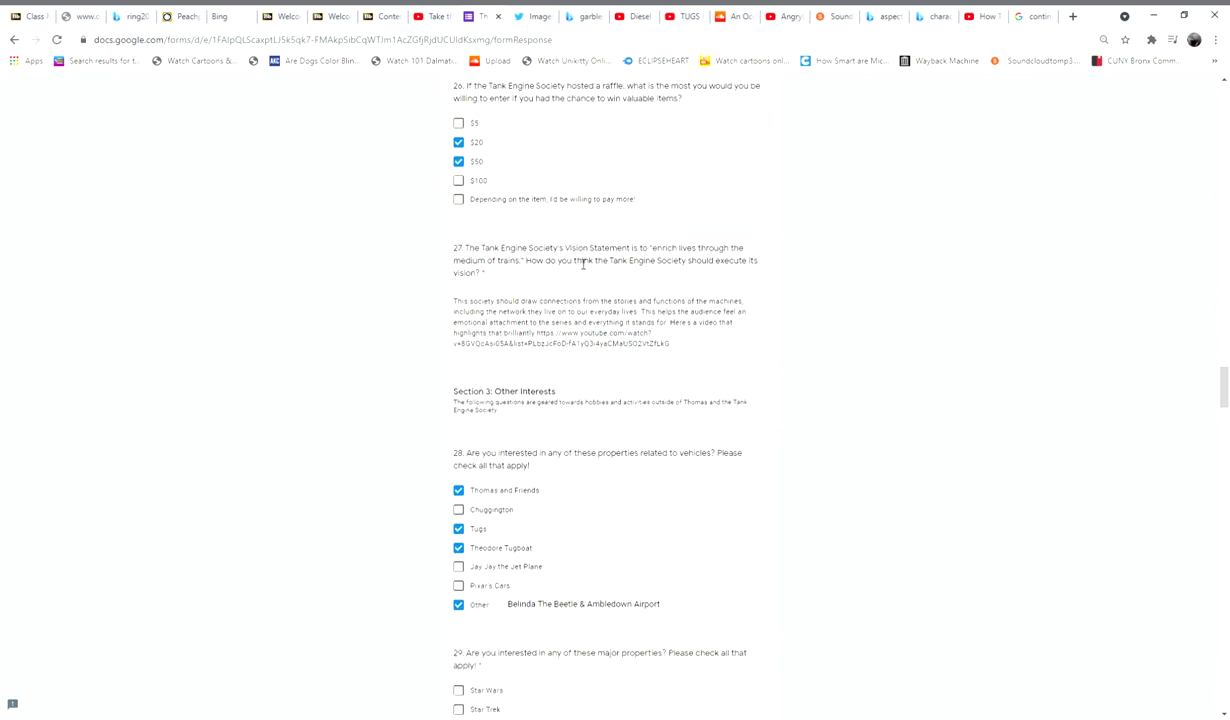
left_click_drag(568, 249, 657, 258)
left_click(634, 247)
Step: Look up "Ambledown Airport" from question 28's answer in a Bing image search and view the Colin's Lucky Day book cover
scroll(493, 267, "down", 2)
scroll(435, 248, "down", 3)
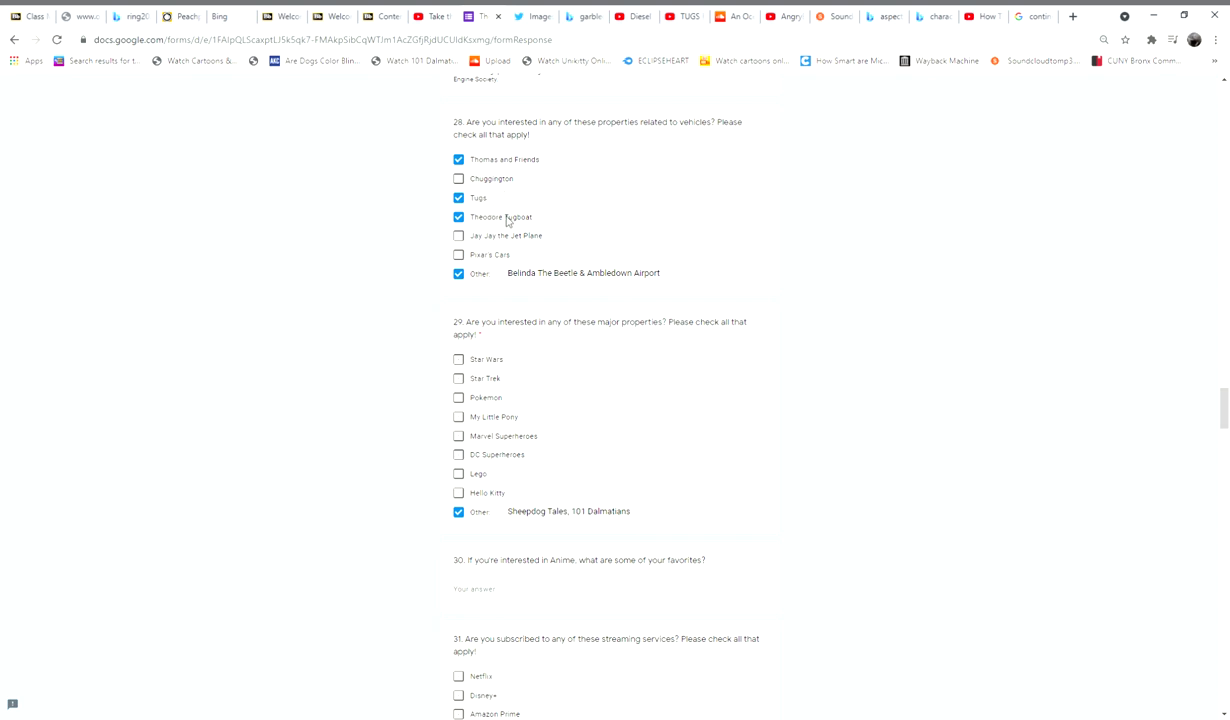
scroll(603, 263, "down", 1)
scroll(595, 247, "down", 1)
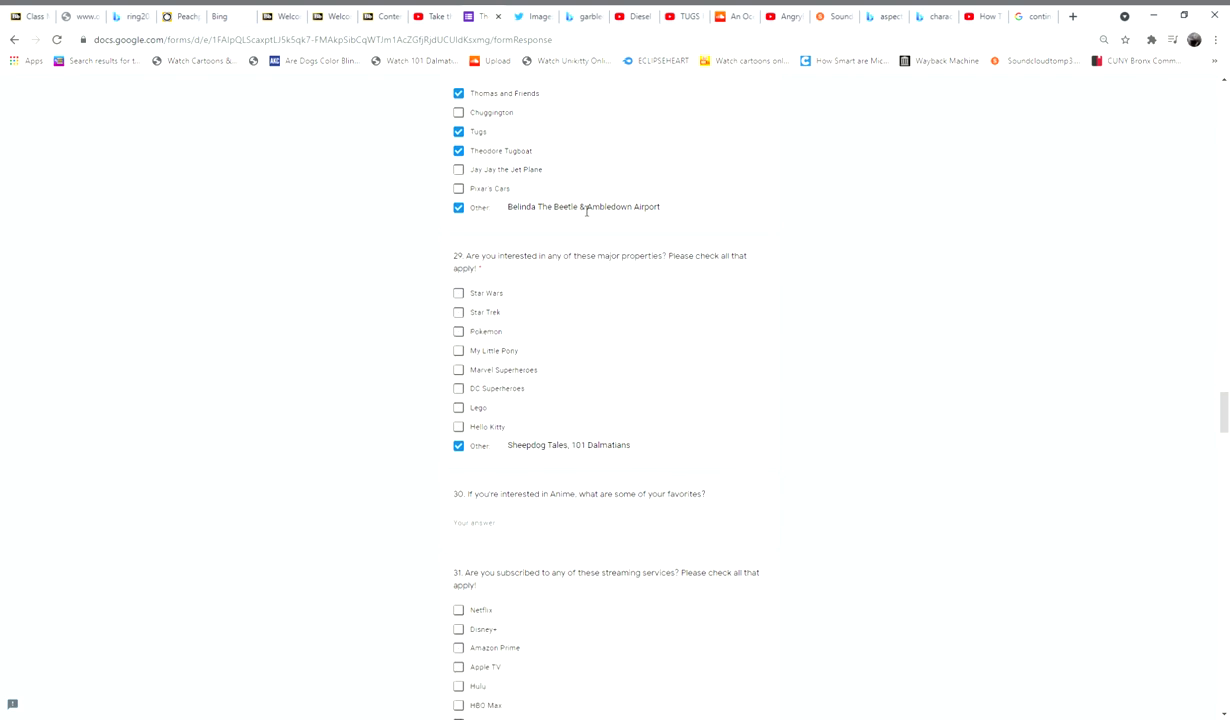
double_click(595, 208)
key("Right")
left_click_drag(673, 208, 585, 208)
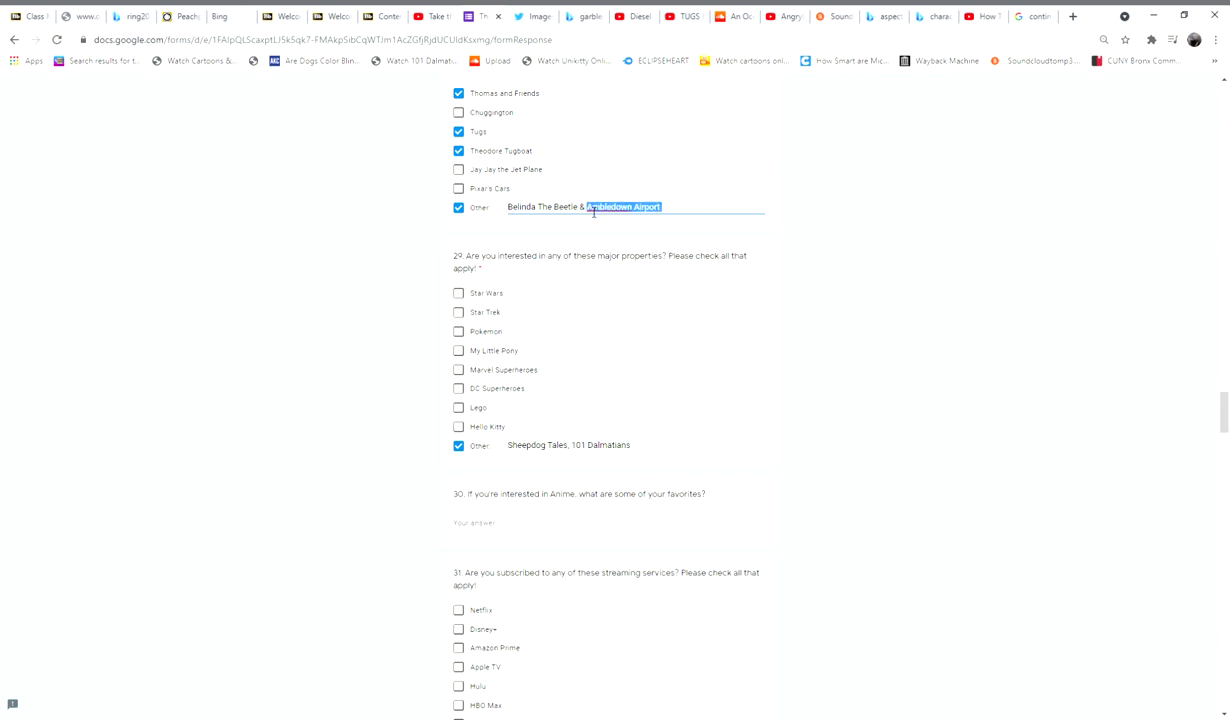
left_click_drag(1070, 16, 1071, 15)
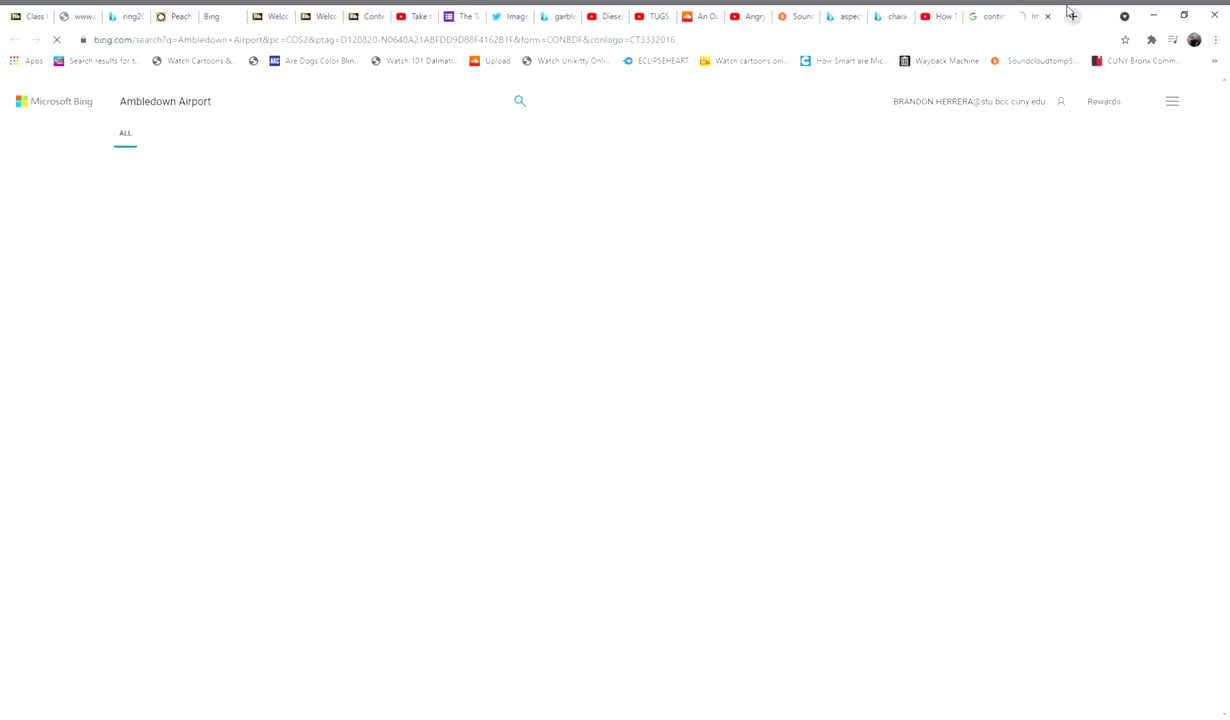
left_click(220, 133)
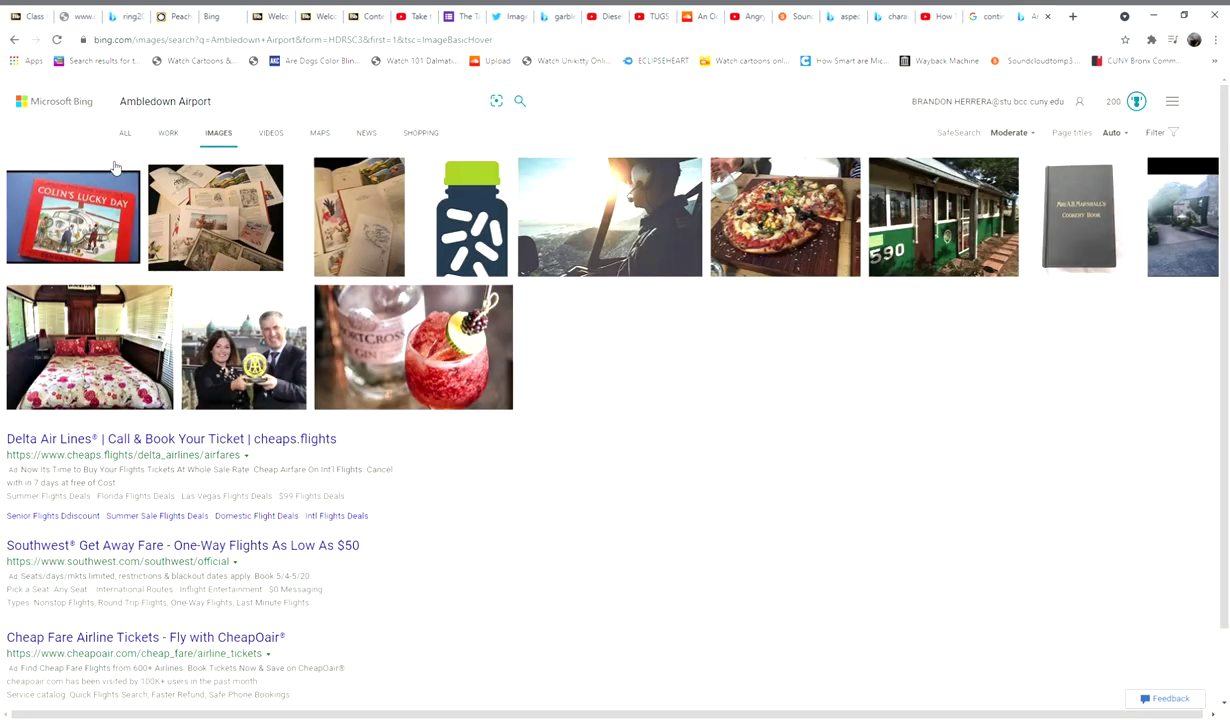
left_click(100, 199)
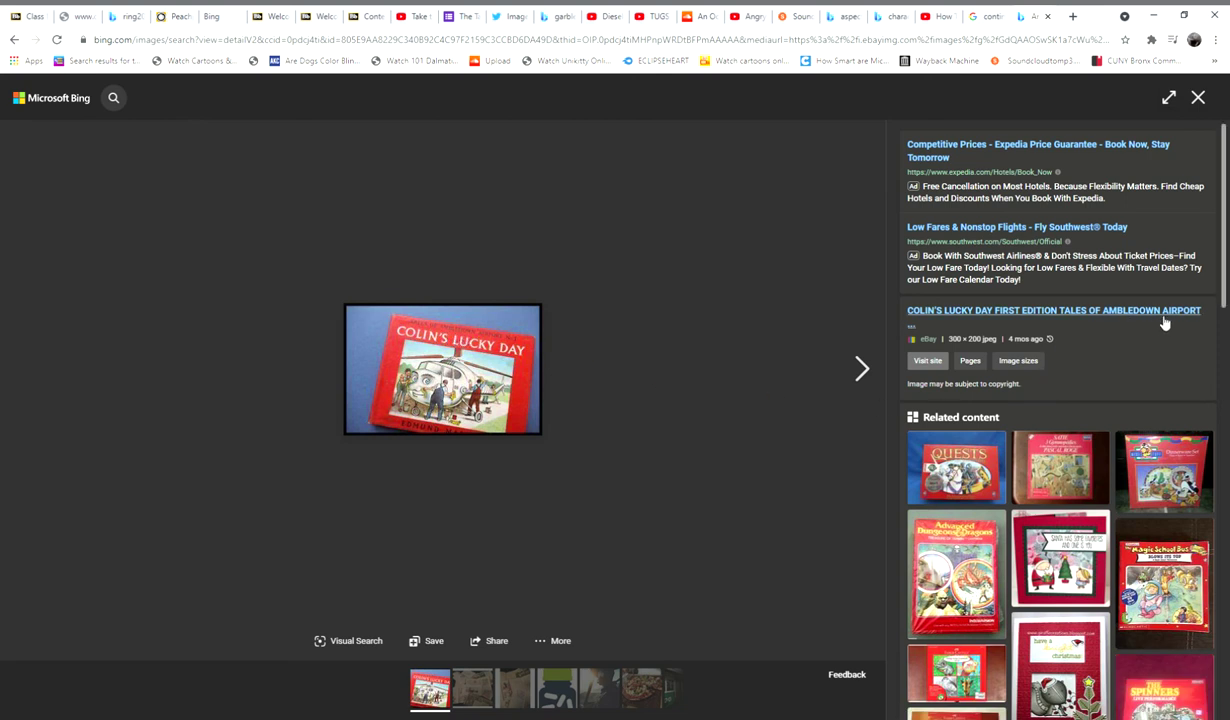
Step: Return to the survey and answer question 30 on favorite anime with "Kiki's Delivery Service"
left_click(452, 17)
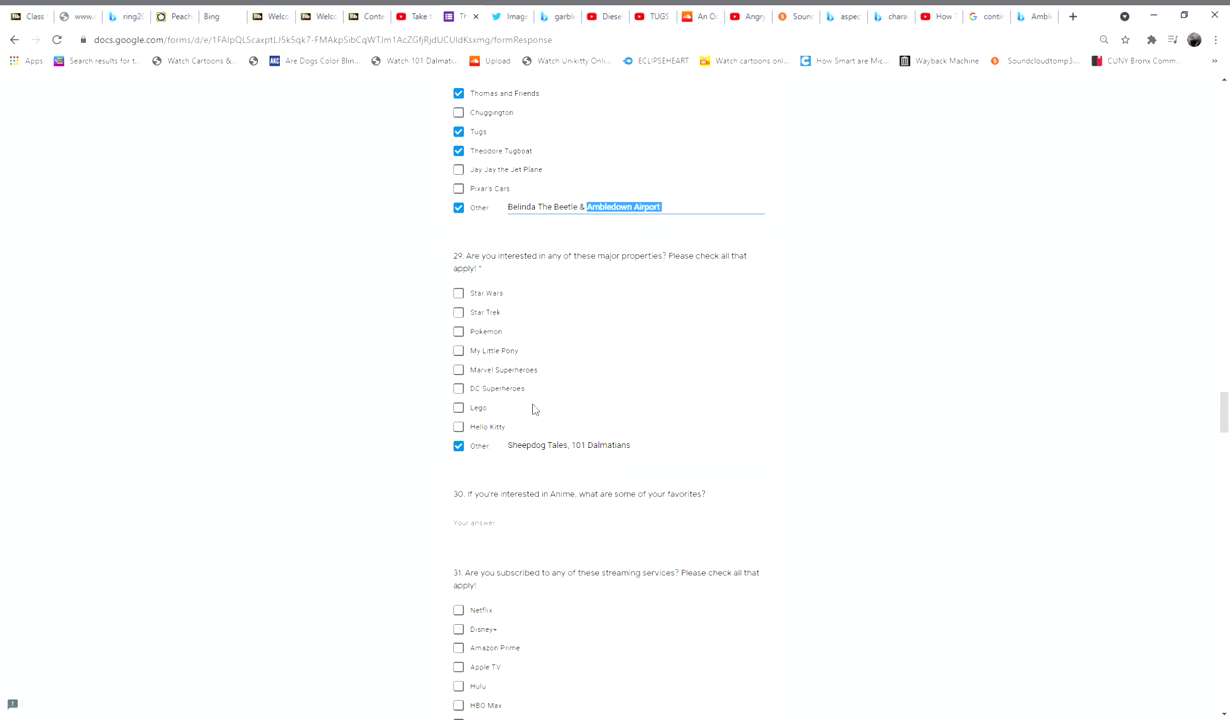
scroll(530, 440, "down", 3)
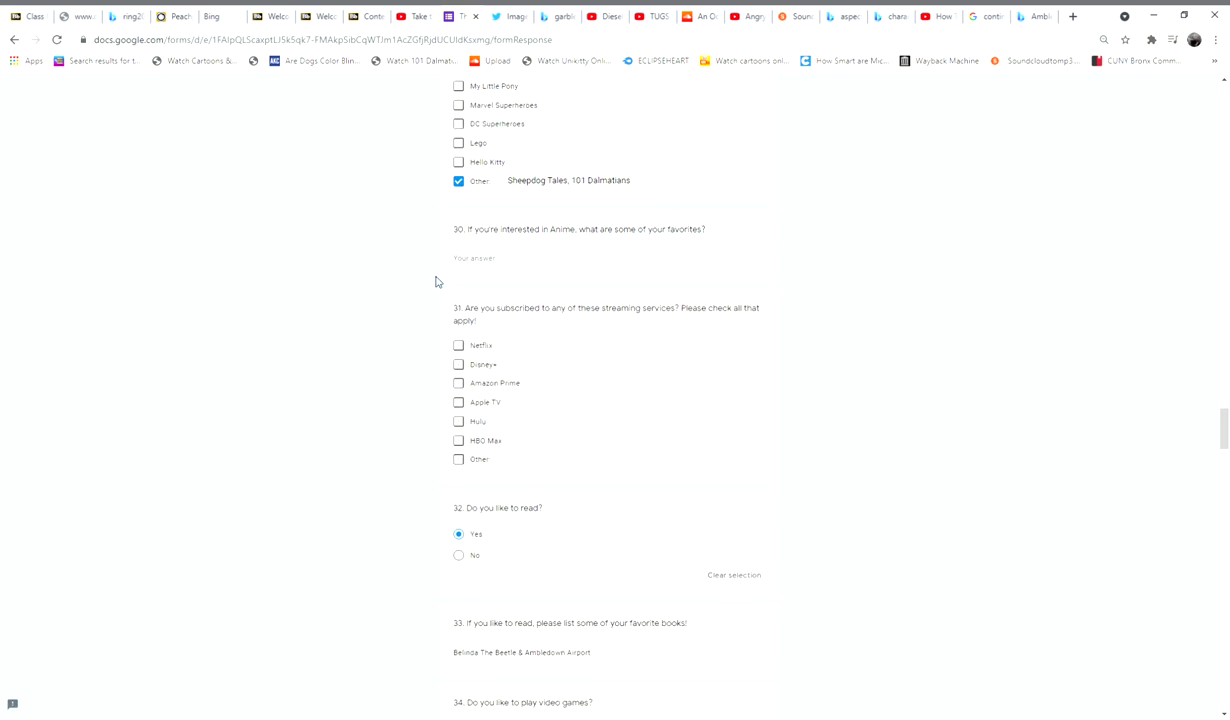
left_click(498, 262)
type("Kiki's Delivery Service")
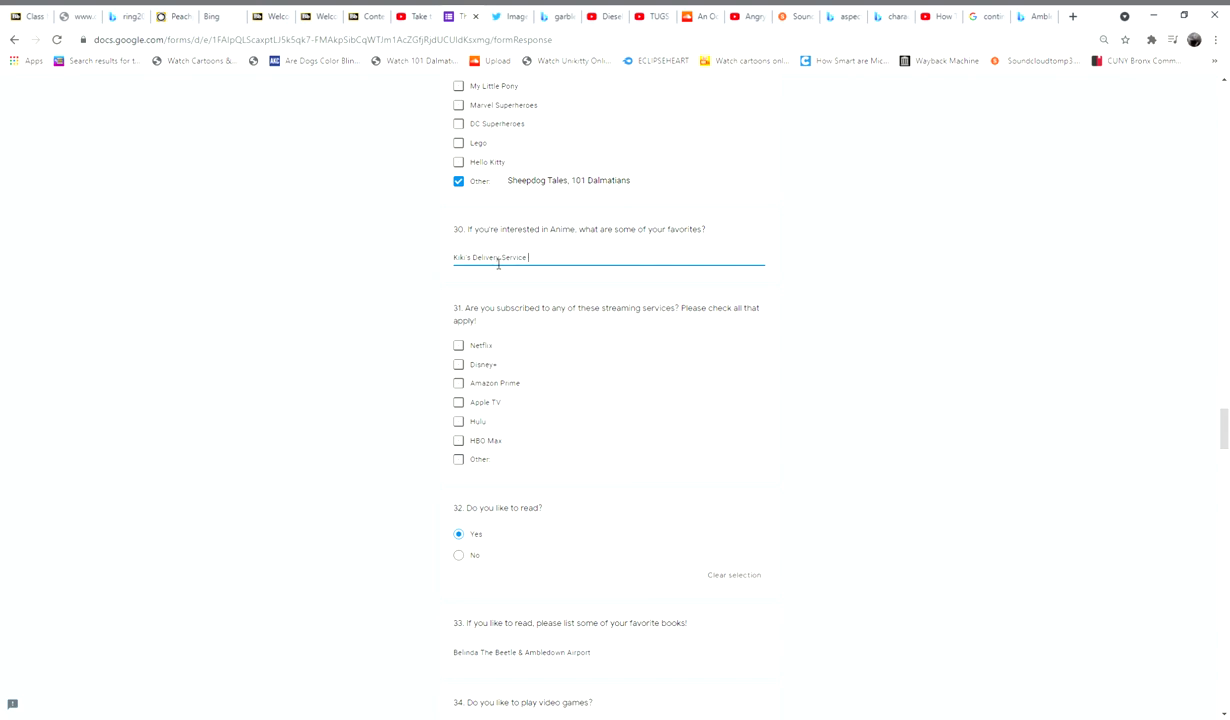
Step: Review questions 31 to 40 on streaming services, reading, video games, railfan activities and model-railroading gauges
scroll(384, 302, "down", 5)
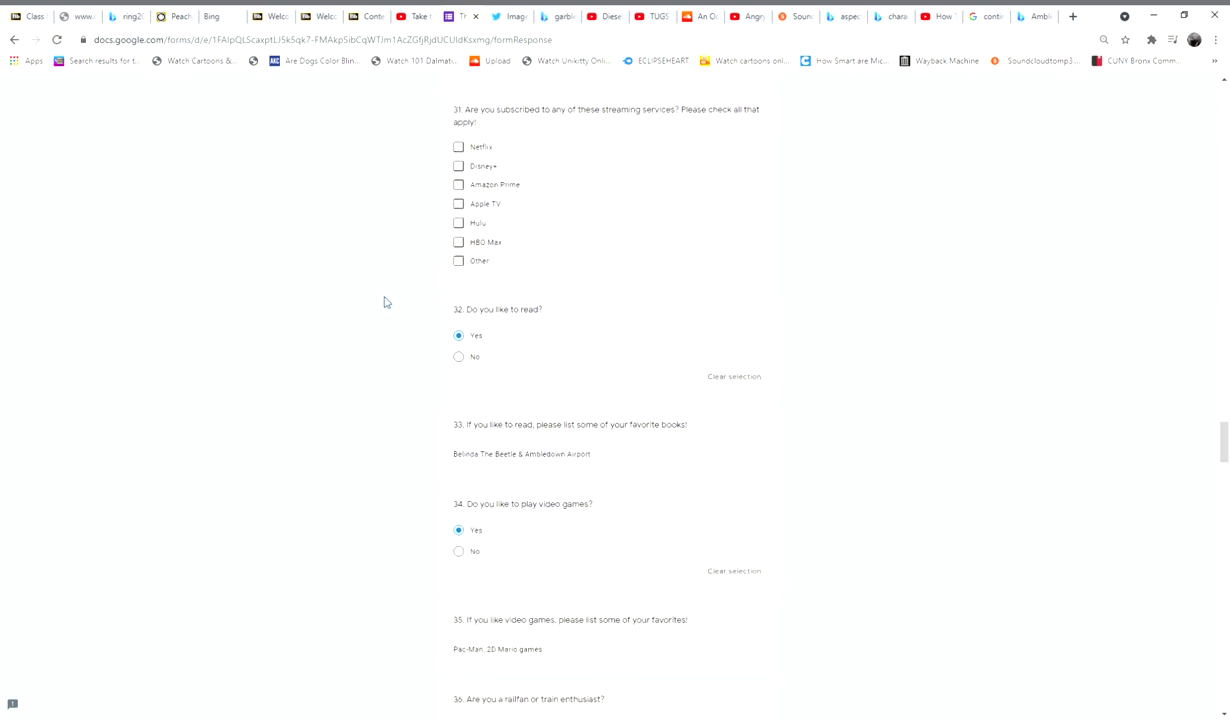
scroll(405, 351, "down", 5)
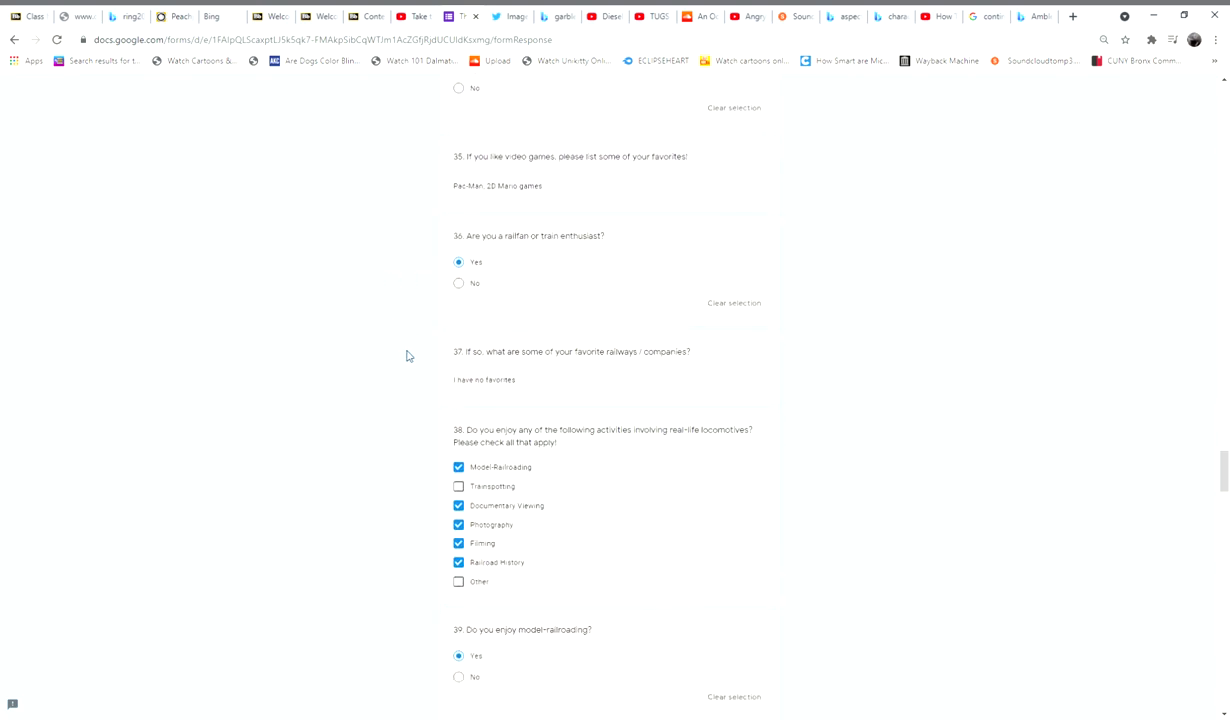
scroll(408, 353, "down", 2)
scroll(408, 353, "down", 1)
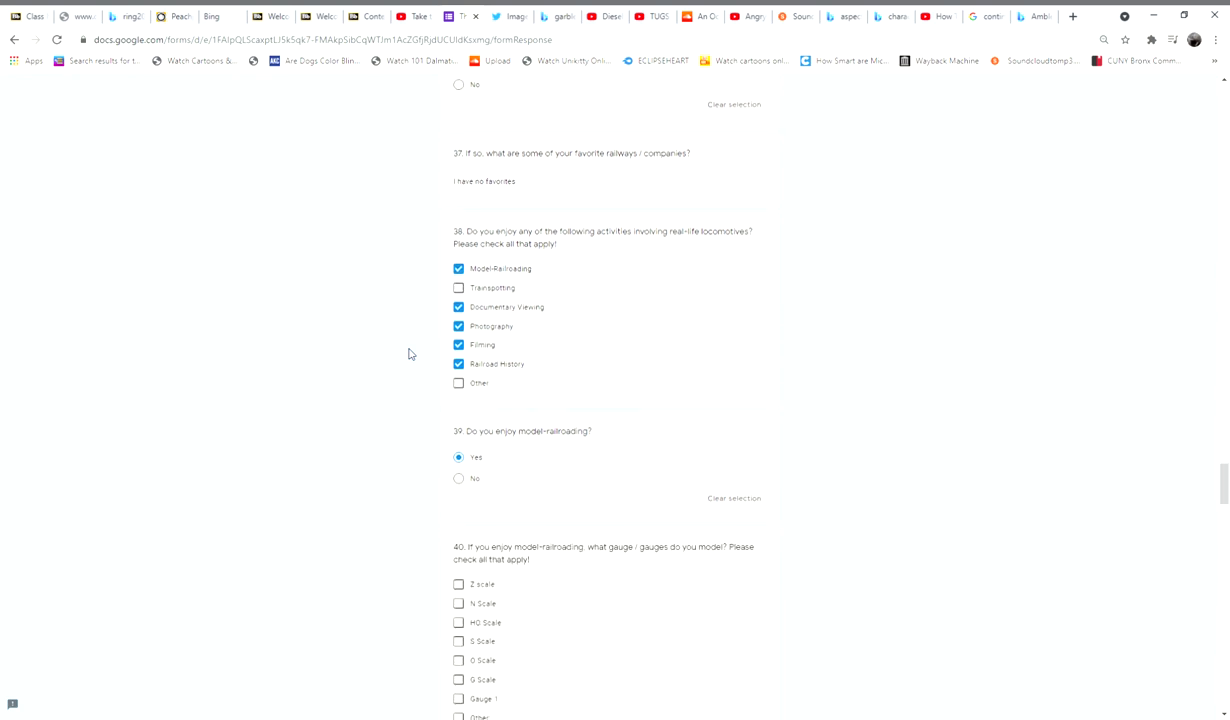
scroll(408, 353, "down", 4)
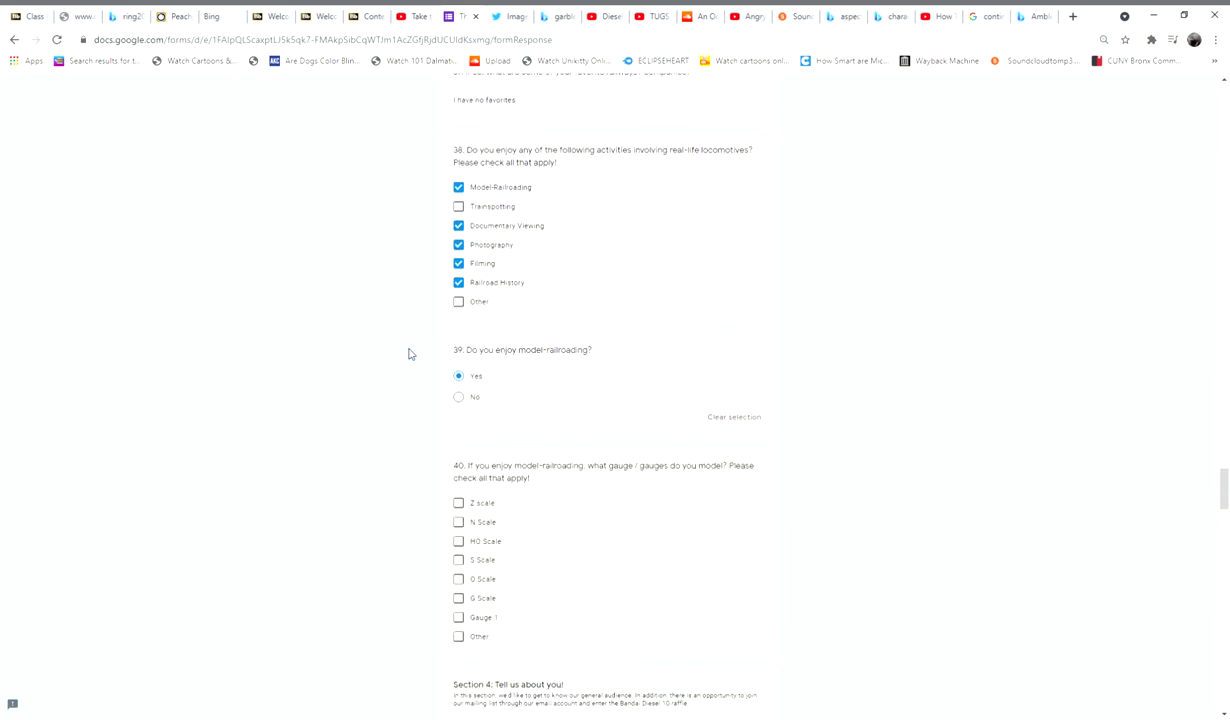
scroll(408, 353, "down", 2)
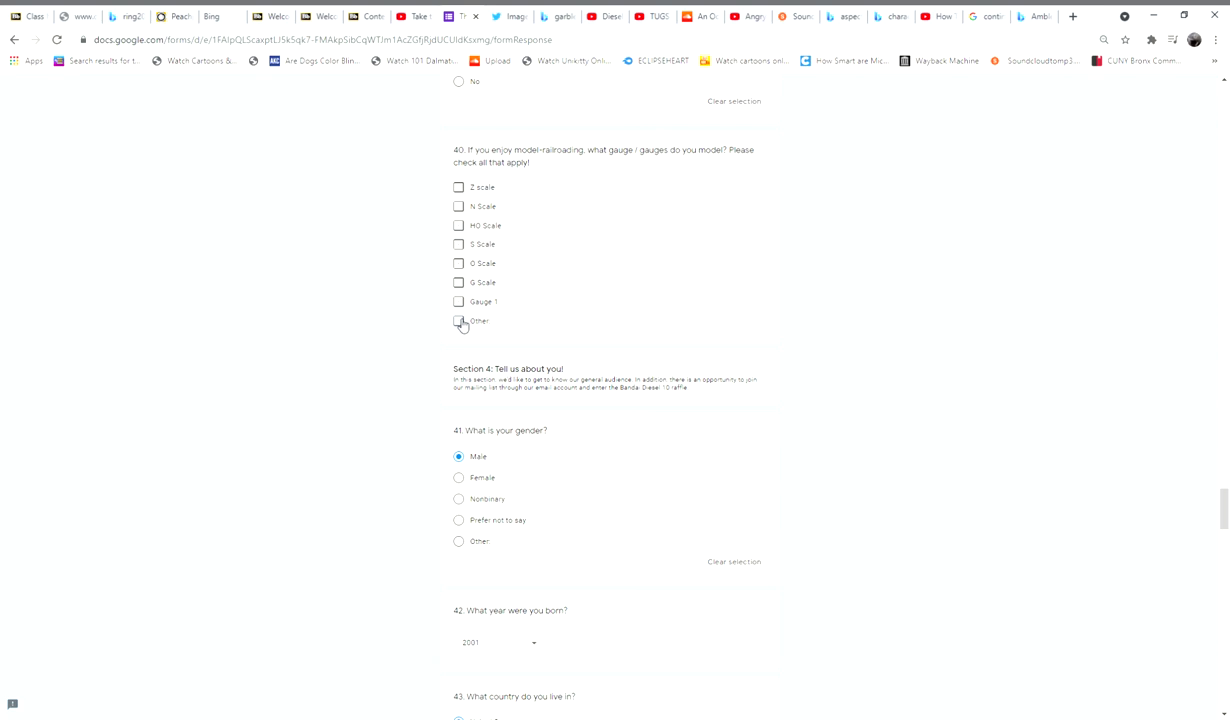
Step: Check the personal details in questions 41 to 46, covering gender, birth year, residence, birthday month and education level
scroll(447, 379, "down", 3)
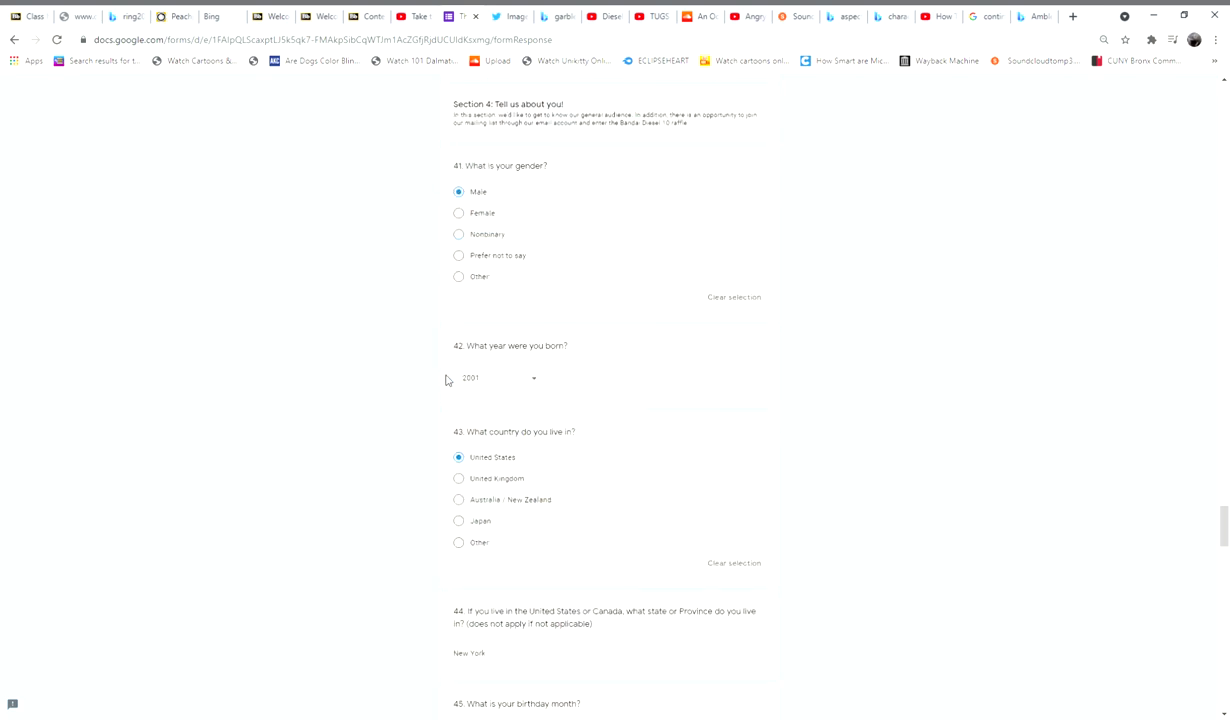
scroll(447, 379, "up", 4)
scroll(448, 383, "down", 2)
scroll(447, 383, "down", 4)
scroll(447, 383, "down", 5)
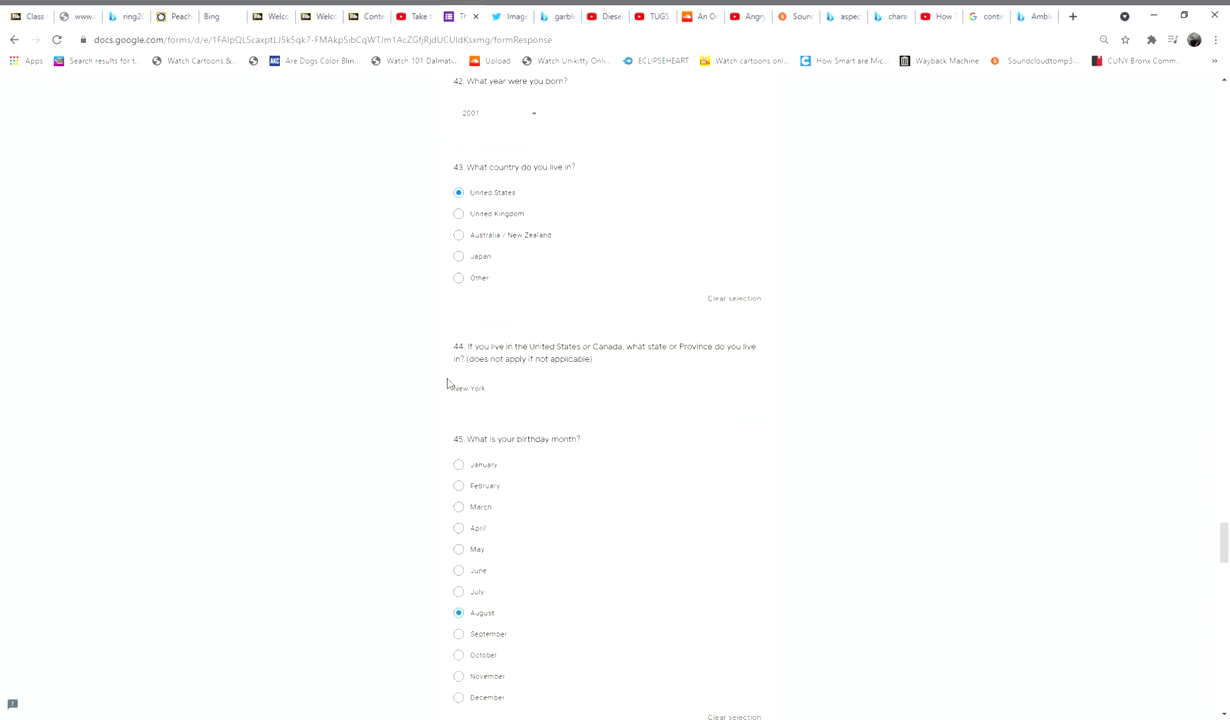
scroll(444, 386, "down", 4)
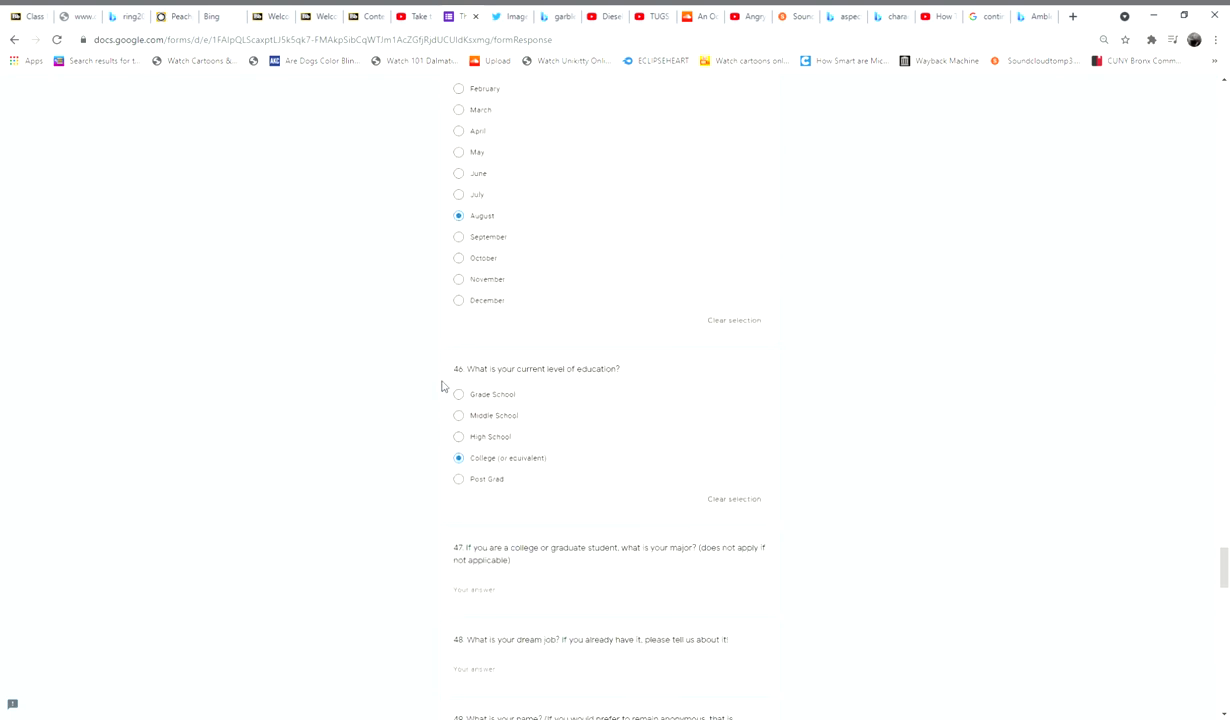
Step: Review questions 47 to 55 on major, dream job, name, children, pets, YouTube channel and content creation
scroll(444, 386, "down", 2)
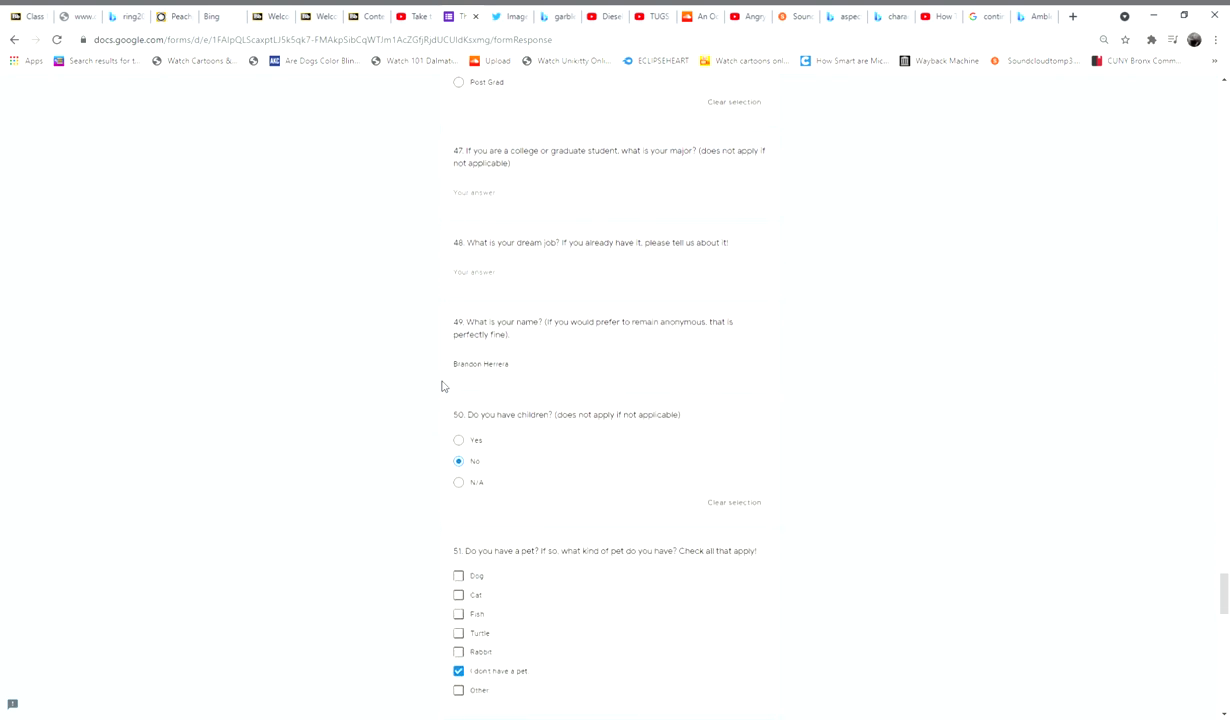
scroll(450, 385, "up", 1)
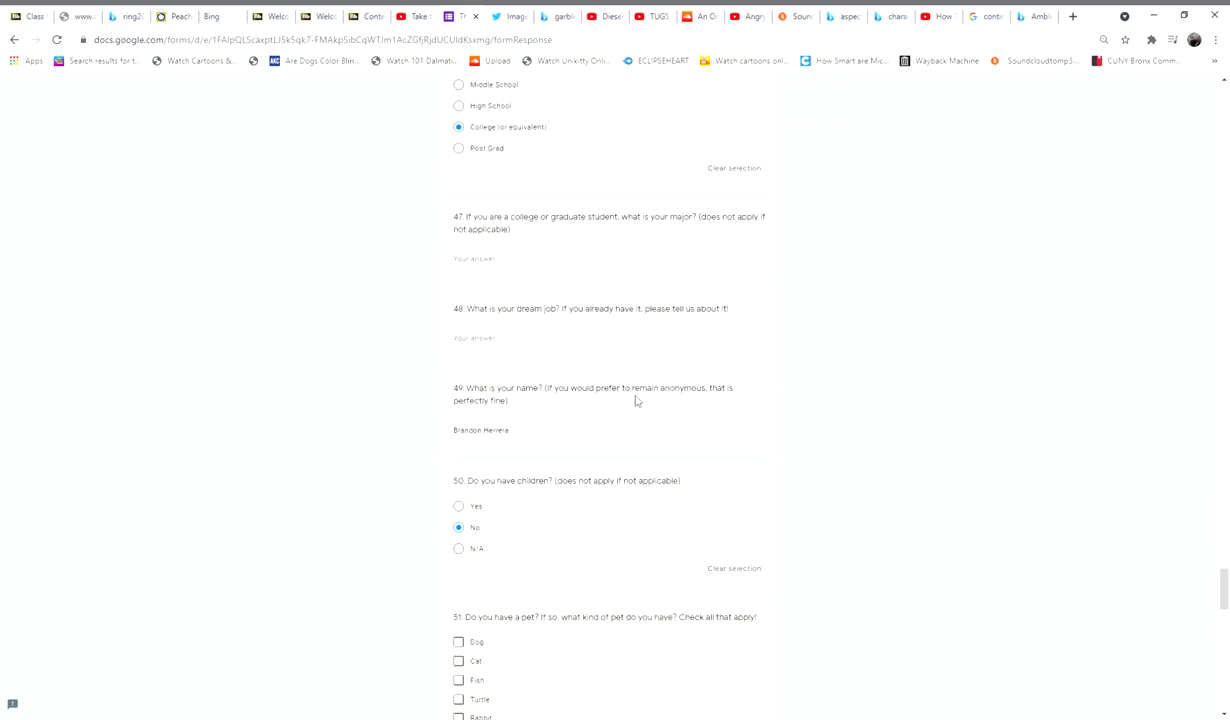
scroll(445, 442, "down", 1)
scroll(445, 445, "down", 1)
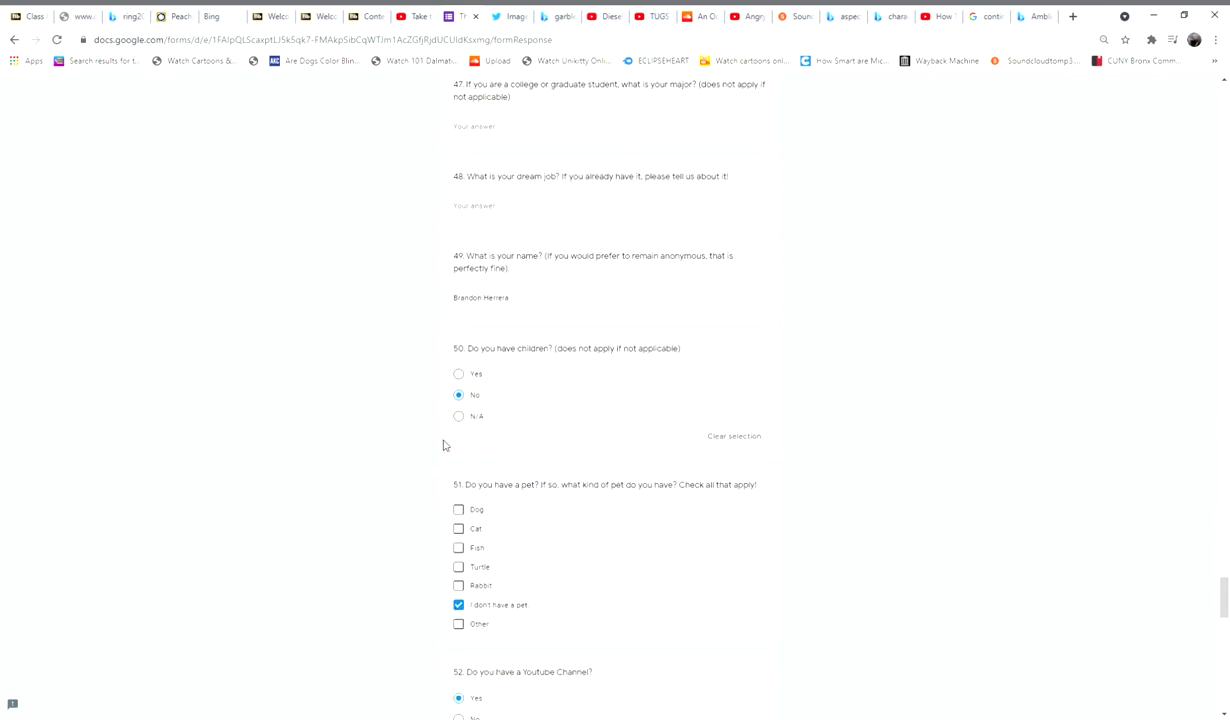
scroll(443, 445, "down", 3)
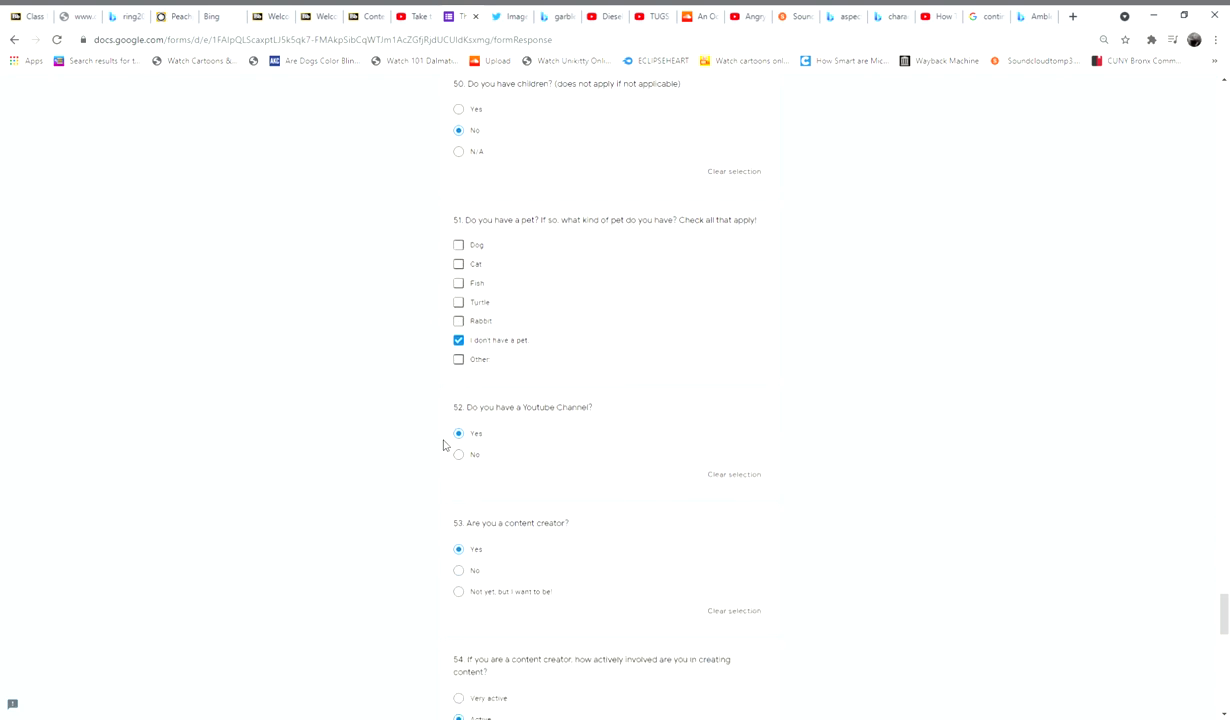
scroll(443, 445, "down", 1)
scroll(443, 445, "down", 1)
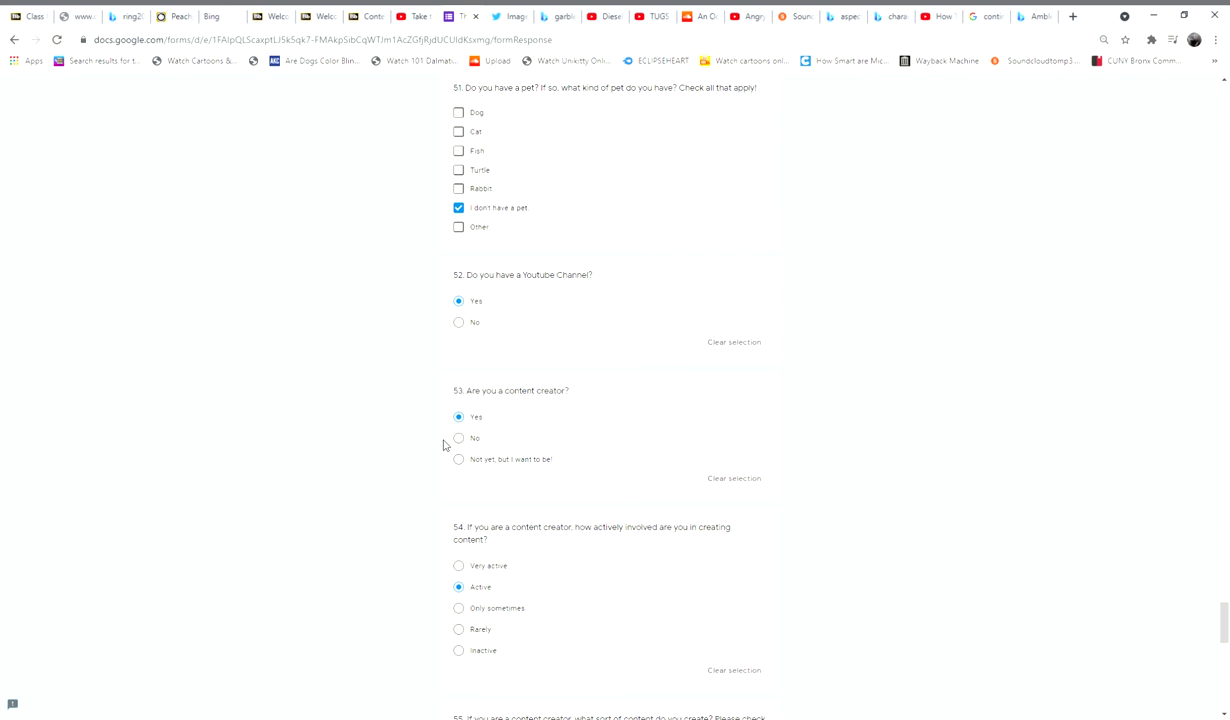
scroll(443, 445, "down", 3)
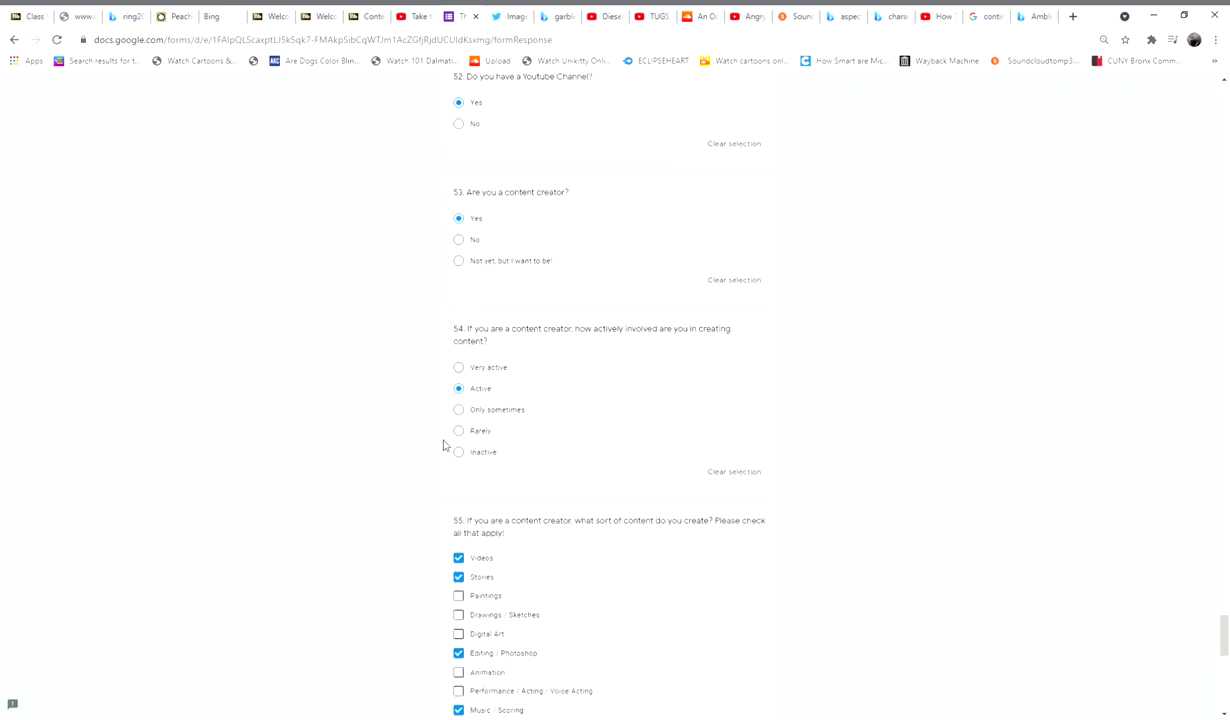
Step: Review questions 55 to 61 on content types, social media, the perfect meet-up, shared accounts, collection picture and raffle entry
scroll(445, 465, "down", 2)
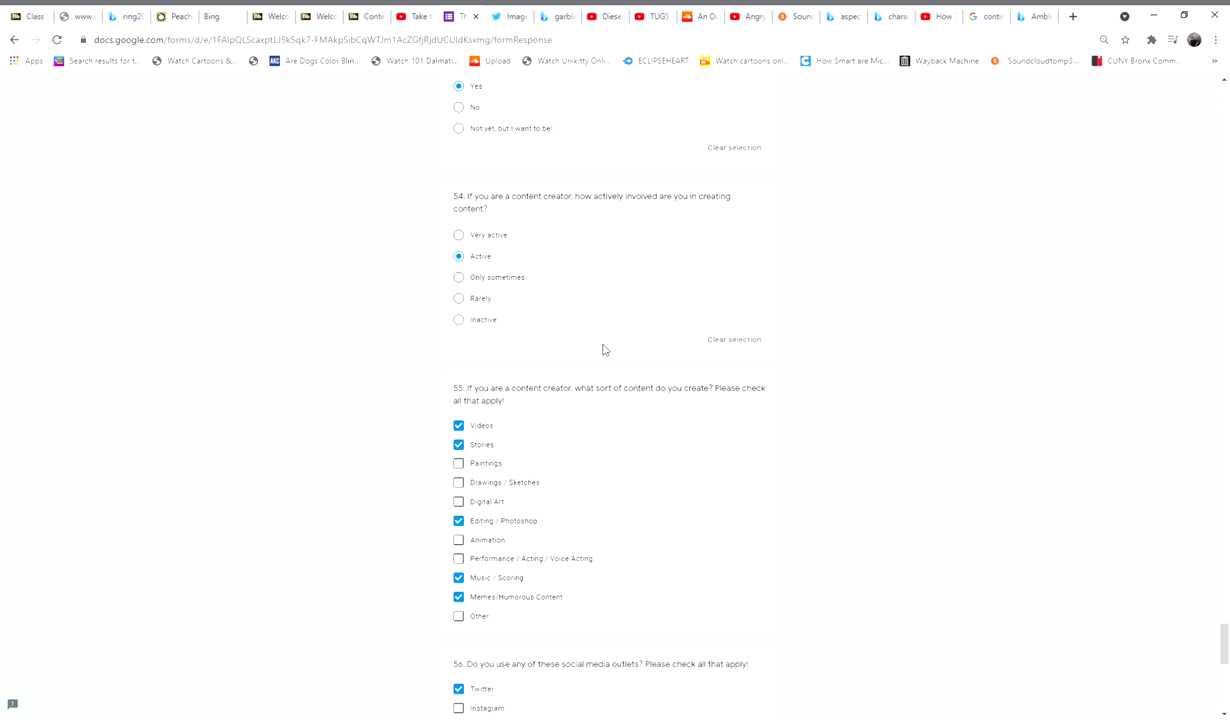
scroll(603, 369, "down", 3)
scroll(603, 370, "down", 1)
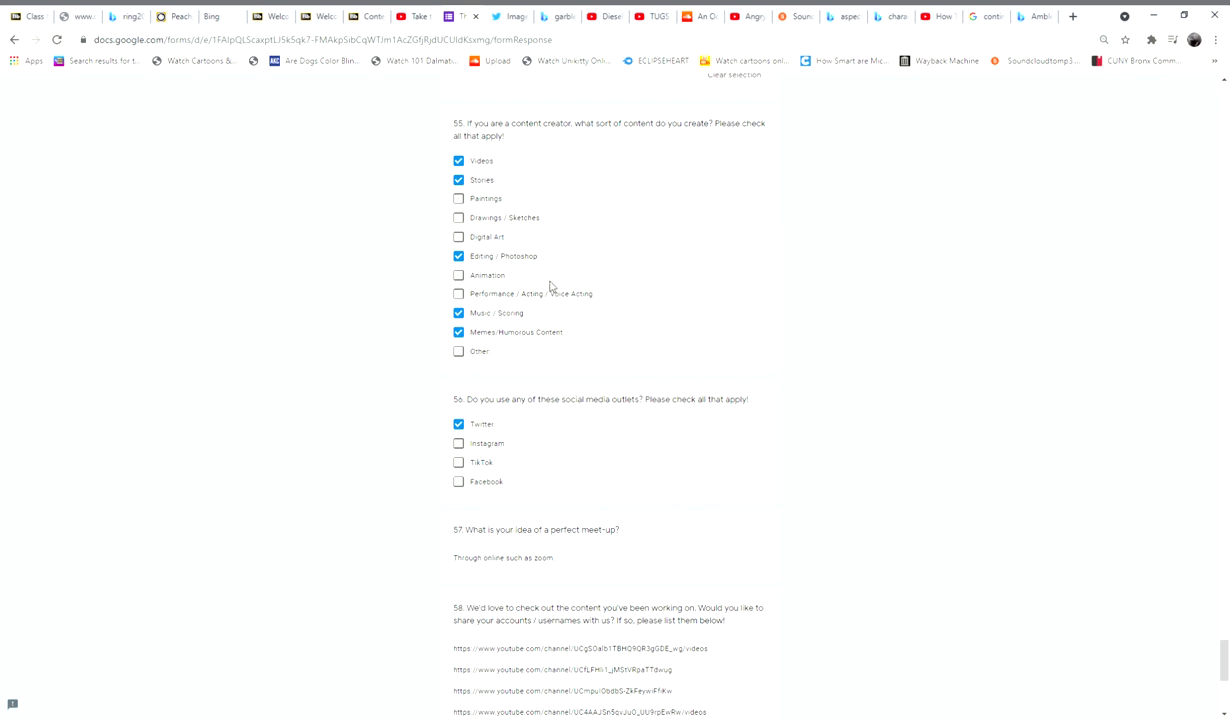
scroll(552, 340, "down", 3)
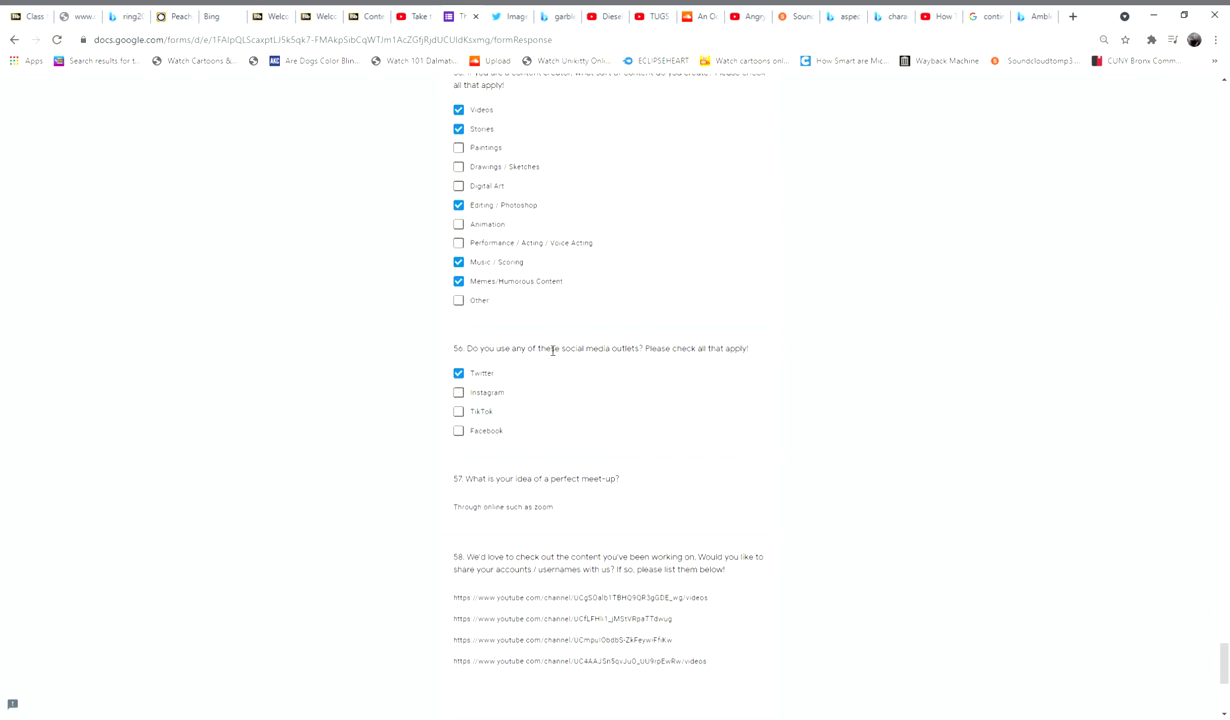
scroll(546, 347, "down", 1)
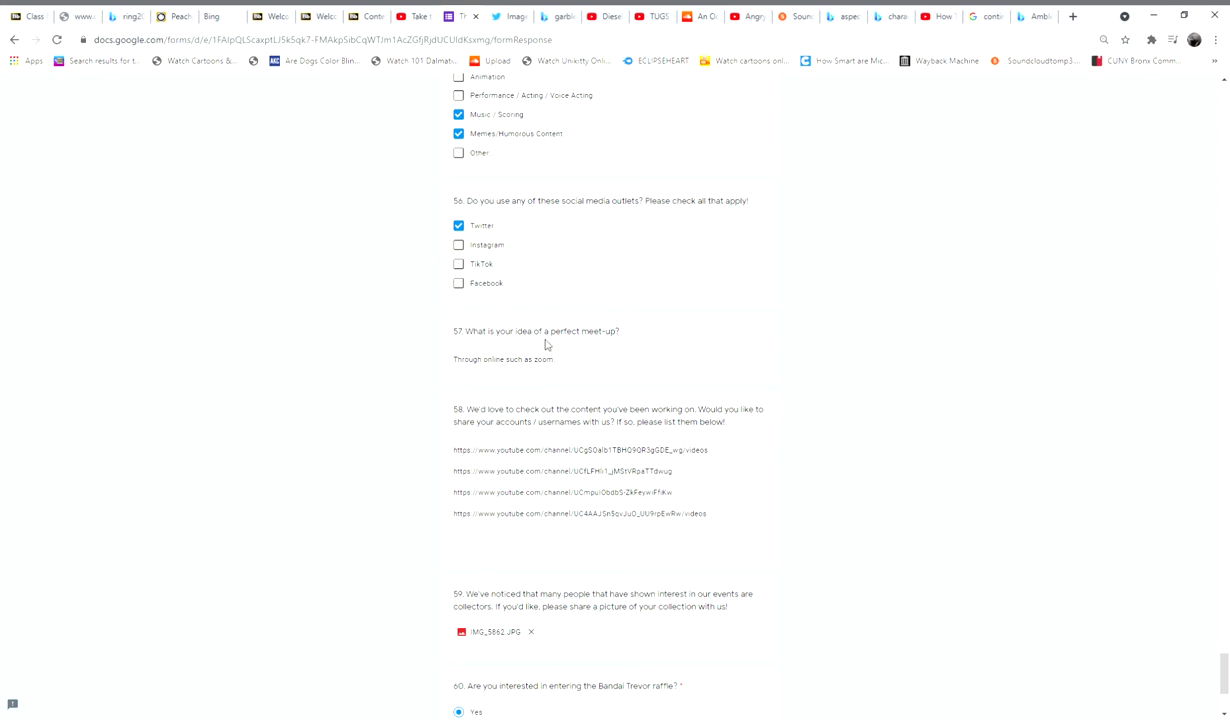
scroll(546, 344, "down", 1)
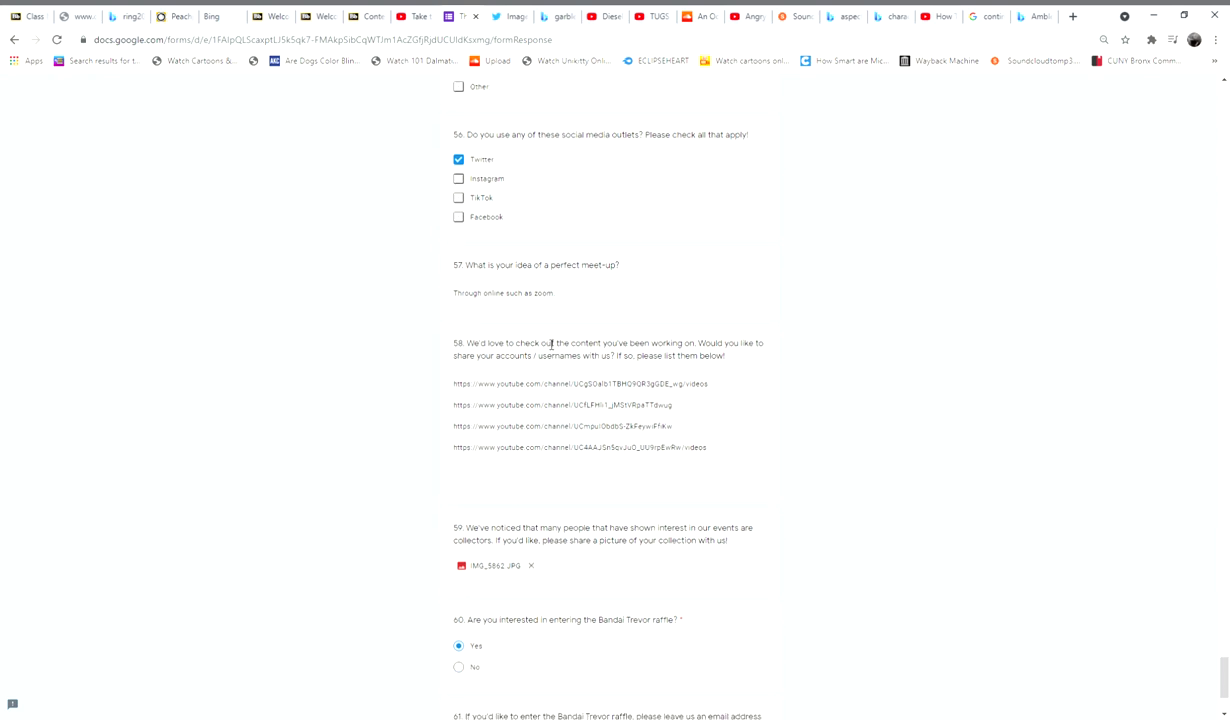
scroll(551, 345, "down", 1)
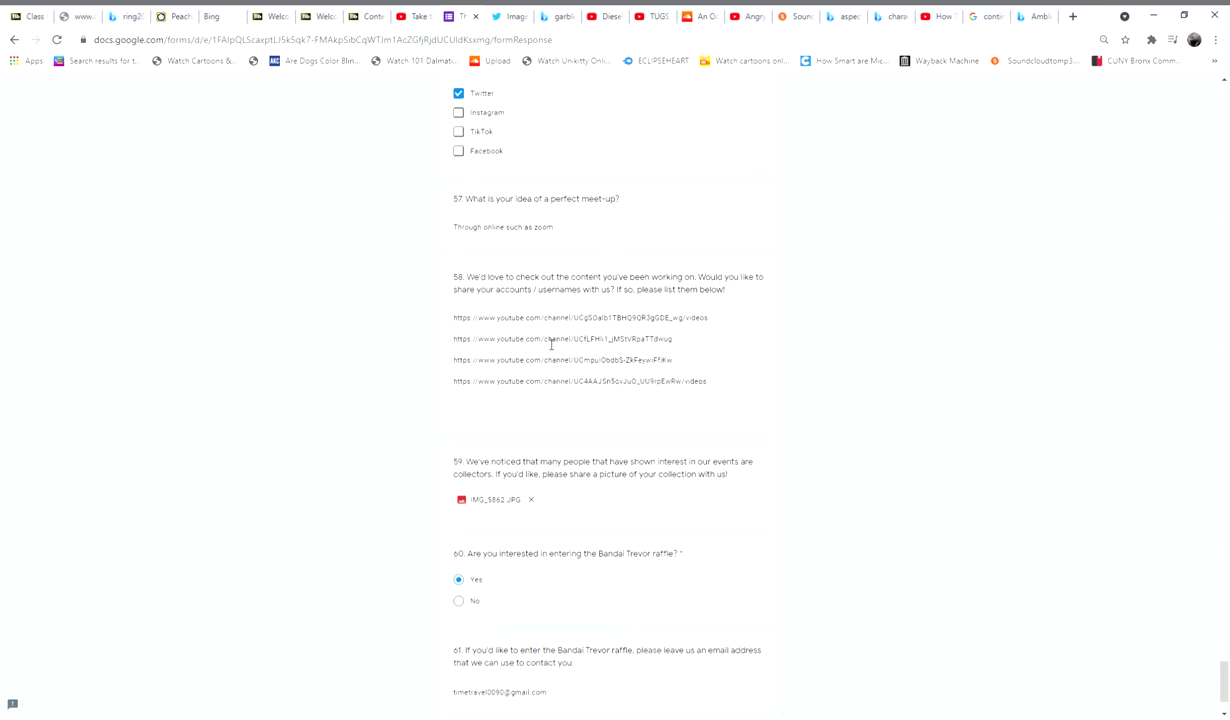
Step: Open the first YouTube channel link listed in question 58 and look through its uploaded videos
left_click_drag(708, 318, 540, 16)
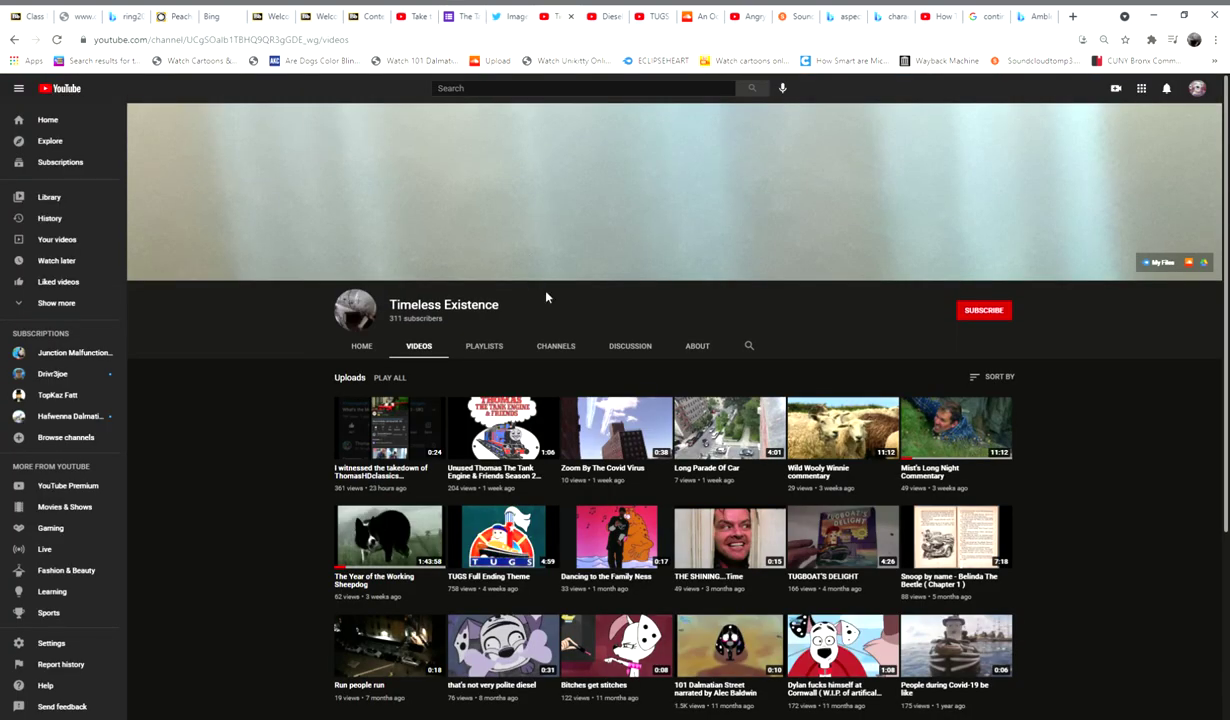
scroll(557, 322, "down", 2)
scroll(287, 310, "down", 3)
scroll(287, 310, "up", 1)
scroll(287, 310, "up", 5)
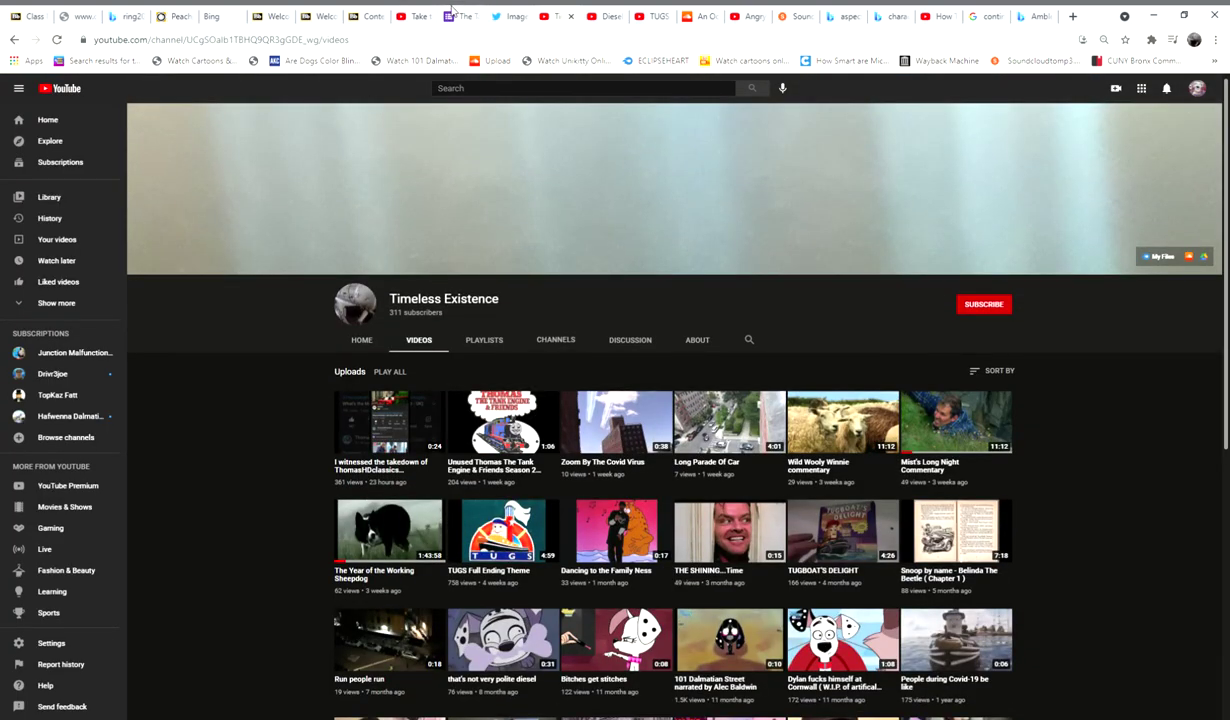
Step: Return to the survey and open the second YouTube channel link from question 58 to check its page
left_click(438, 14)
left_click_drag(672, 393, 452, 395)
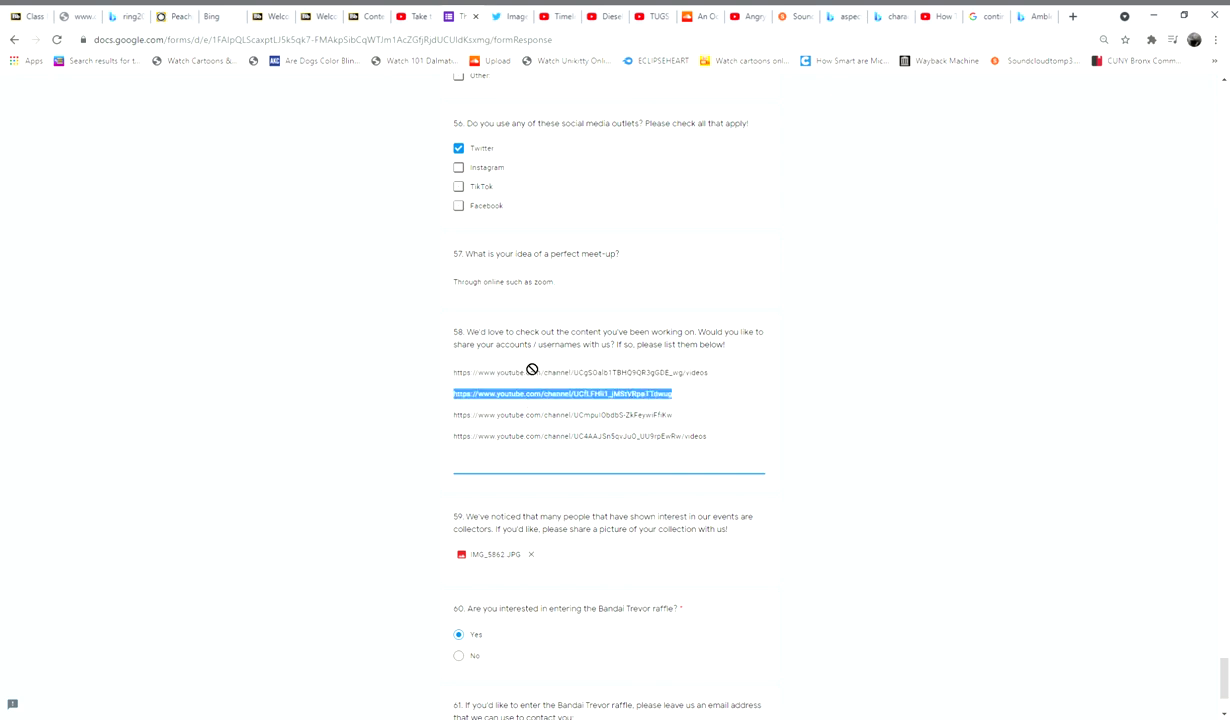
left_click(559, 40)
left_click(557, 14)
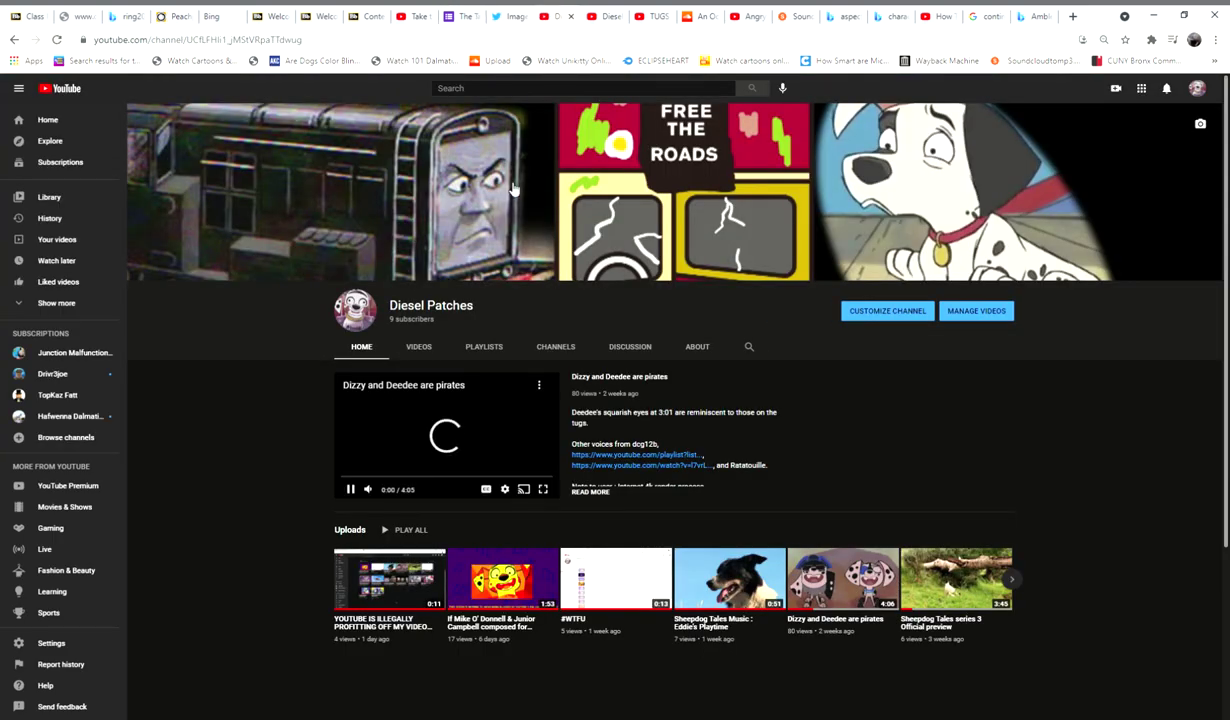
Step: Go back to the survey and view the channel behind the third YouTube link in question 58
left_click(456, 15)
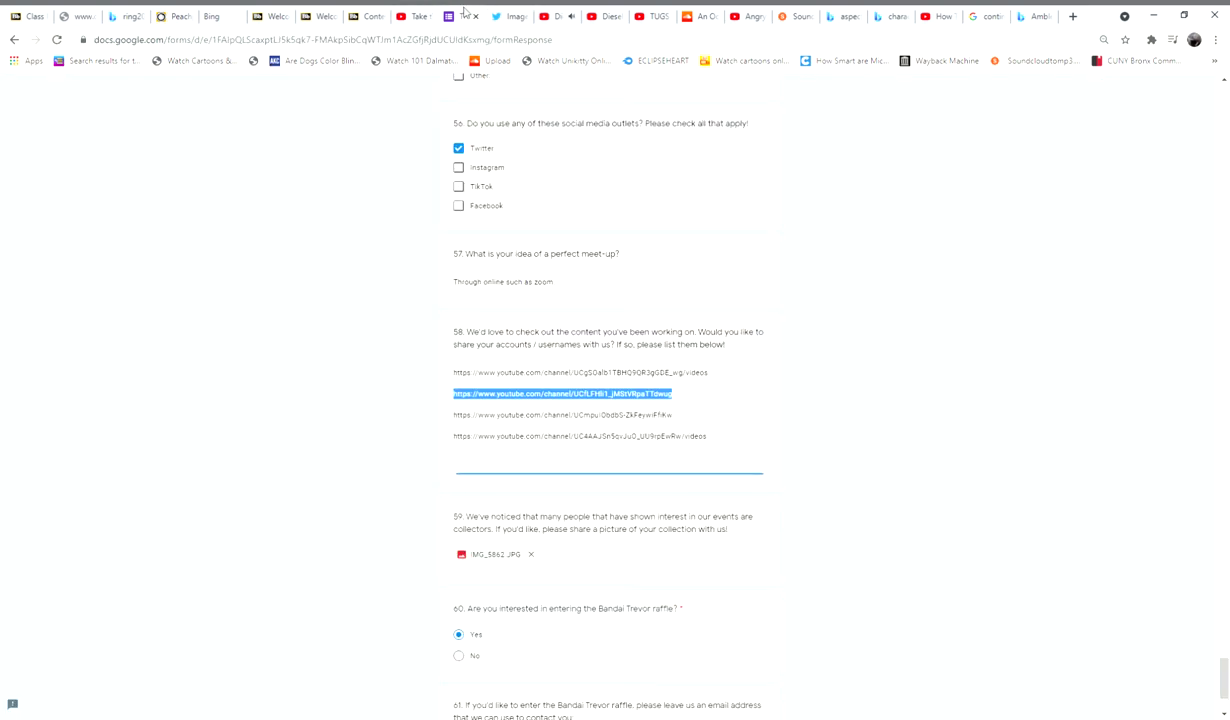
left_click_drag(655, 410, 452, 412)
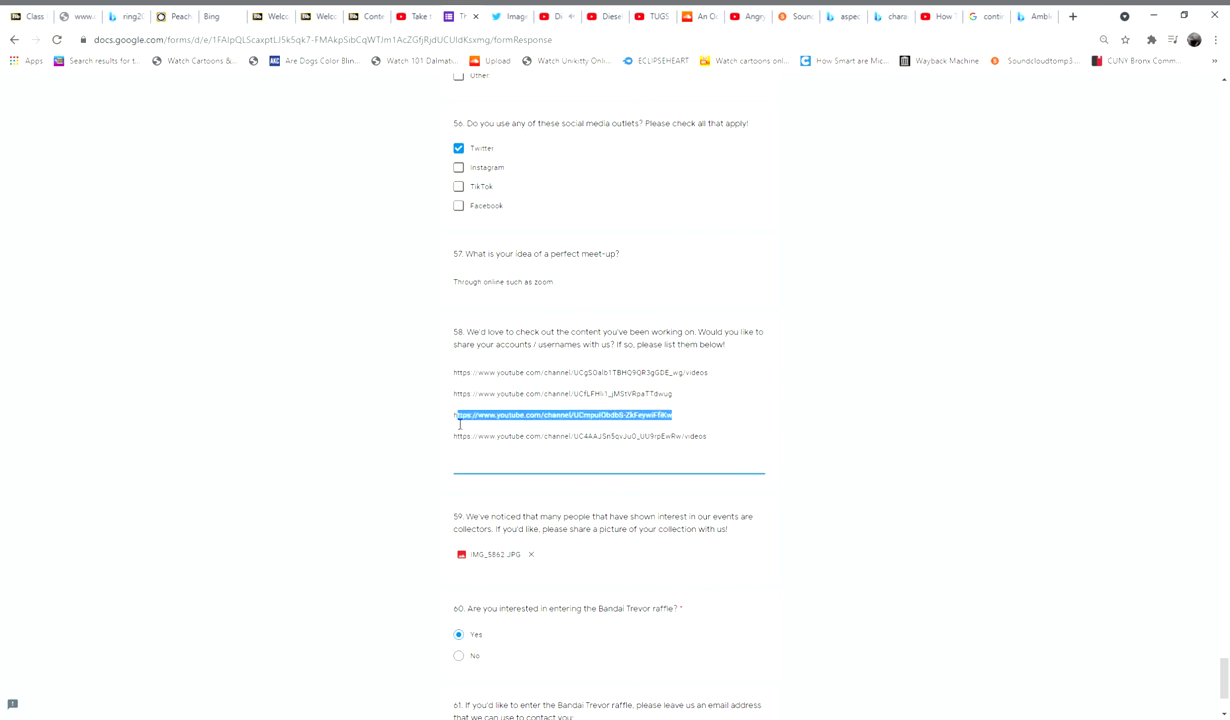
key("ctrl+c")
left_click(557, 15)
left_click(560, 39)
key("ctrl+v")
key("Return")
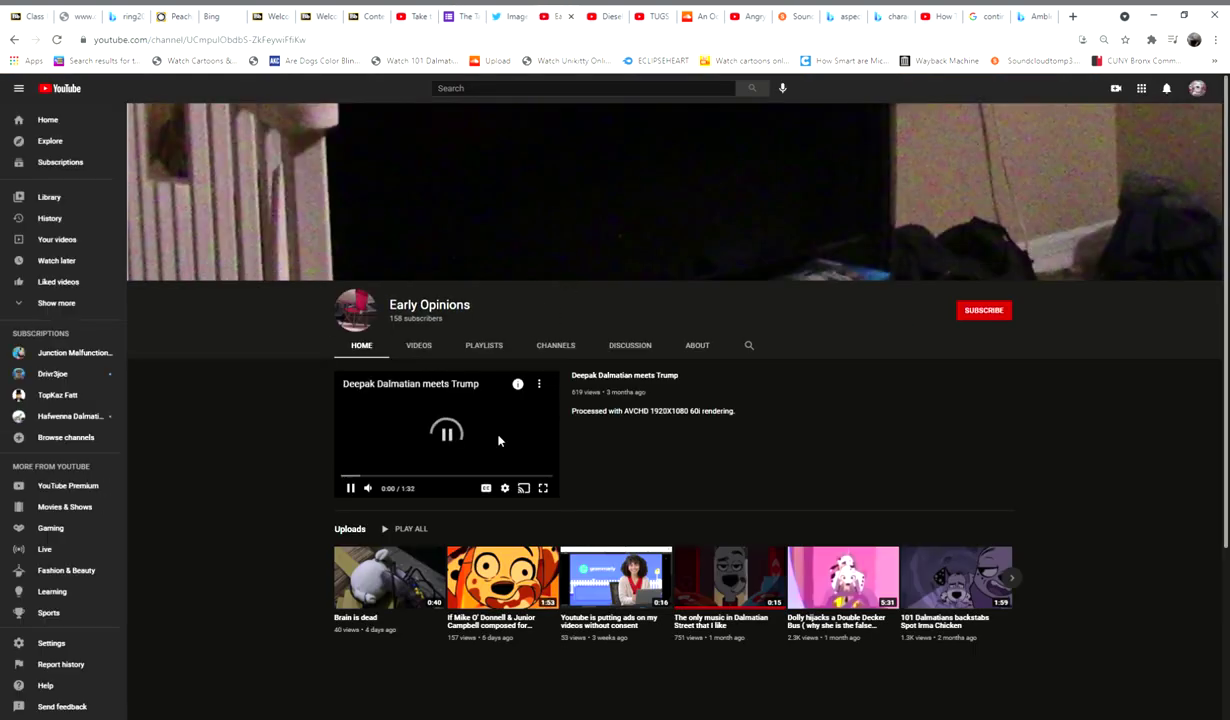
scroll(503, 345, "down", 3)
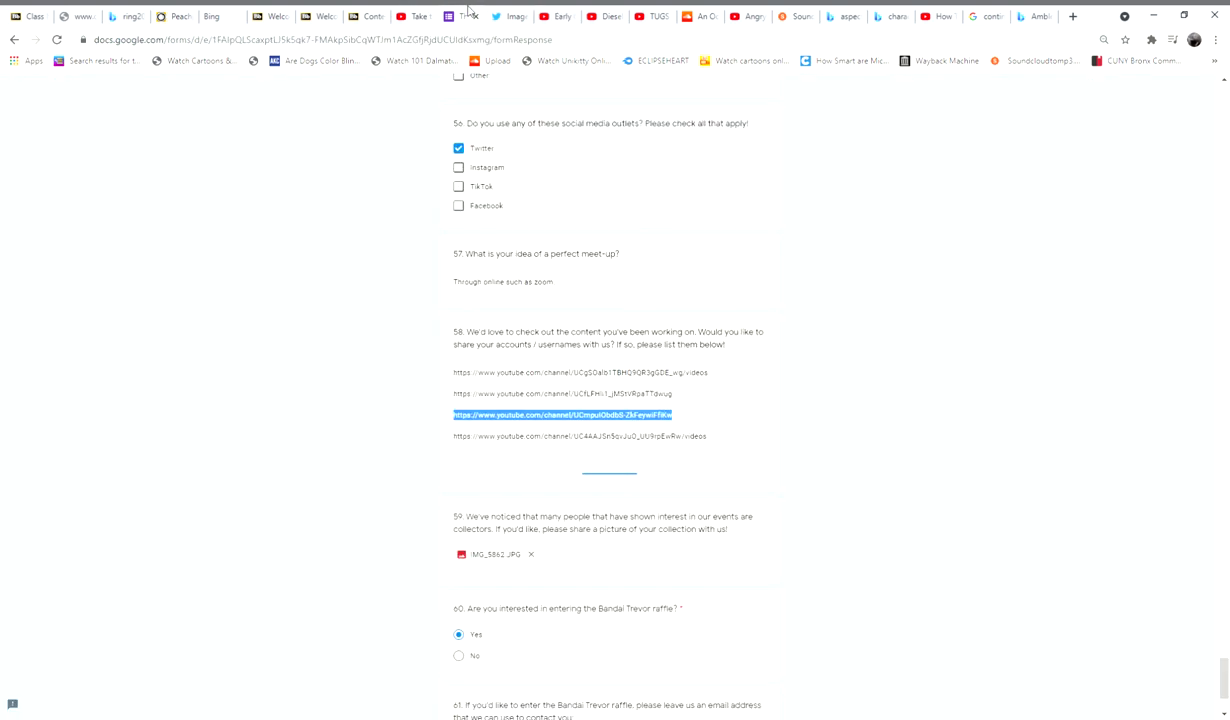
Step: Check the channel behind the fourth YouTube link in question 58 and come back to the survey
left_click(455, 16)
left_click_drag(710, 440, 553, 17)
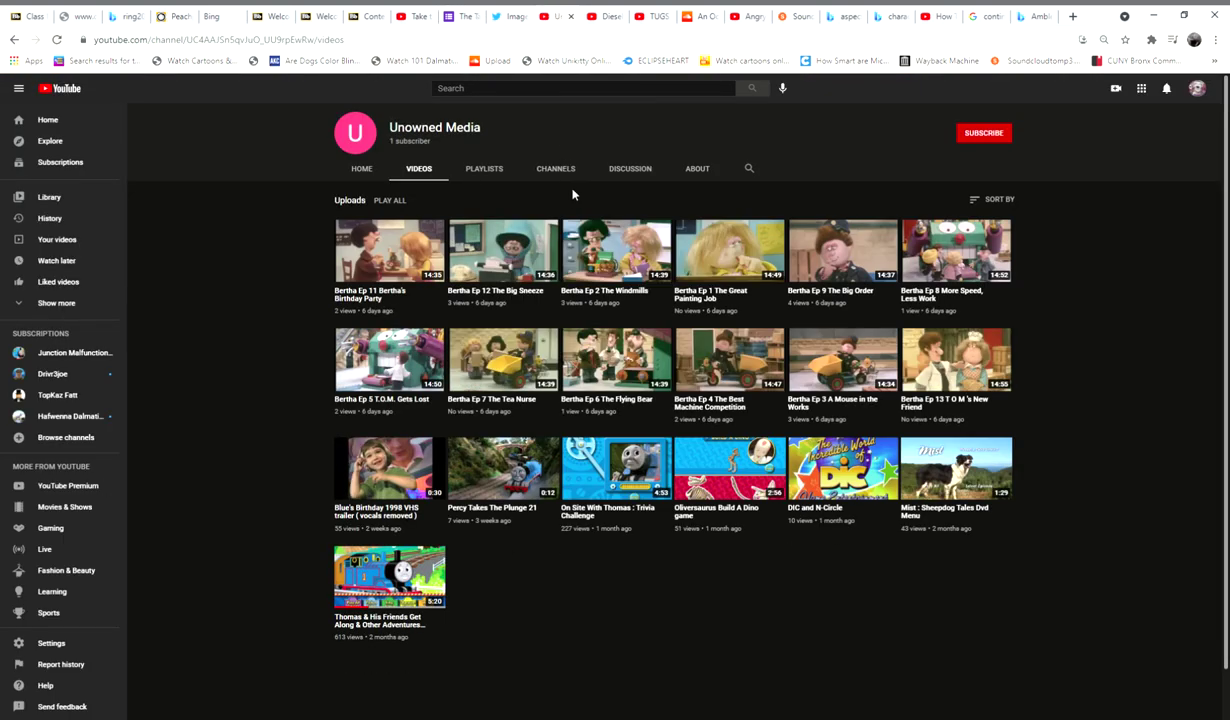
left_click(463, 12)
Step: View the collection picture IMG_5862.JPG attached to question 59 and return to the survey
scroll(535, 415, "down", 2)
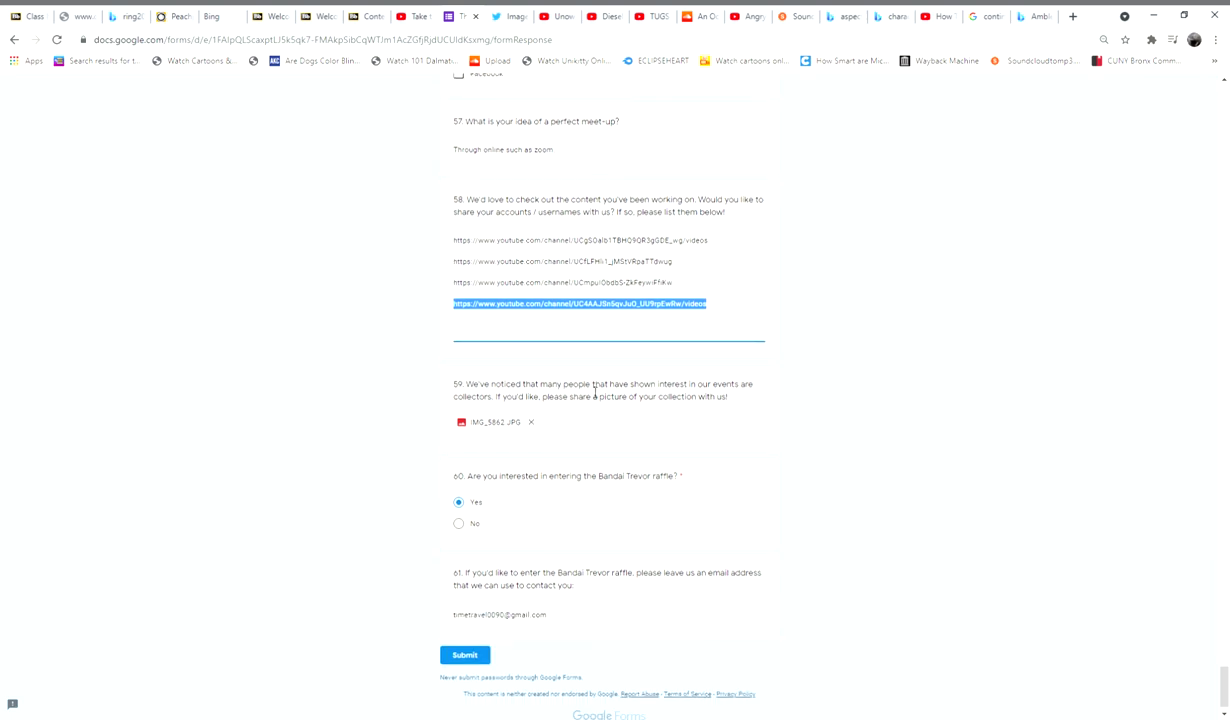
scroll(594, 393, "down", 1)
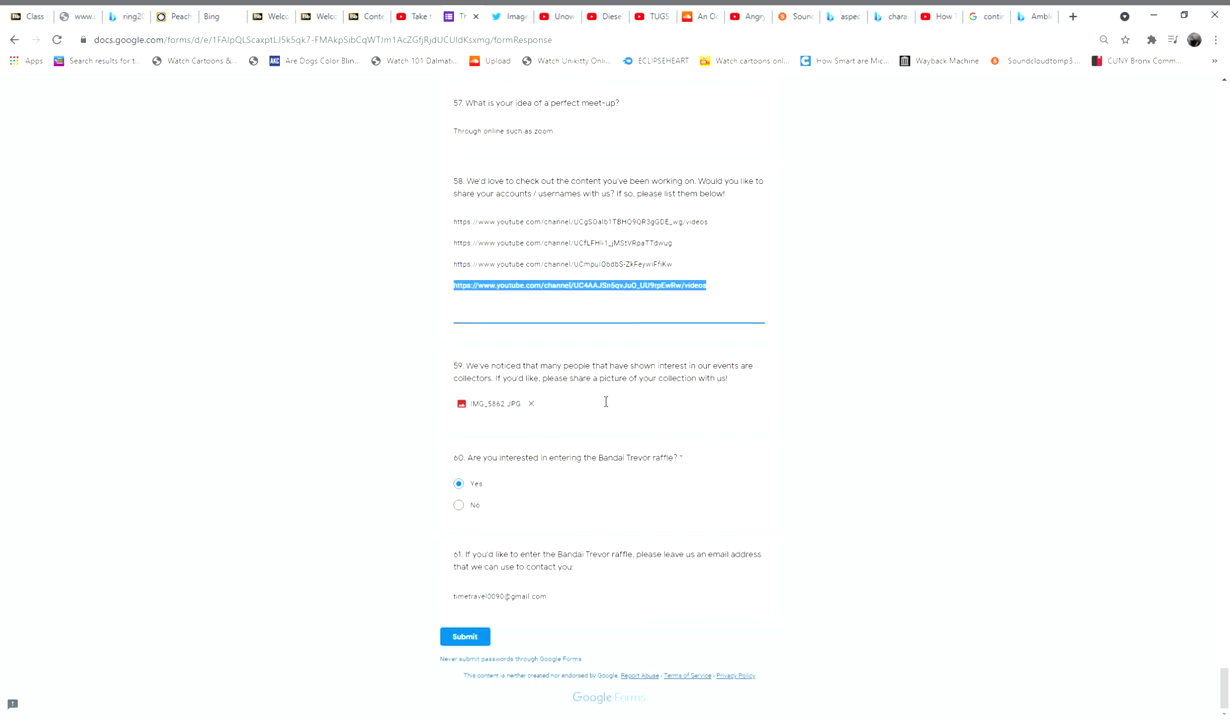
left_click(497, 405)
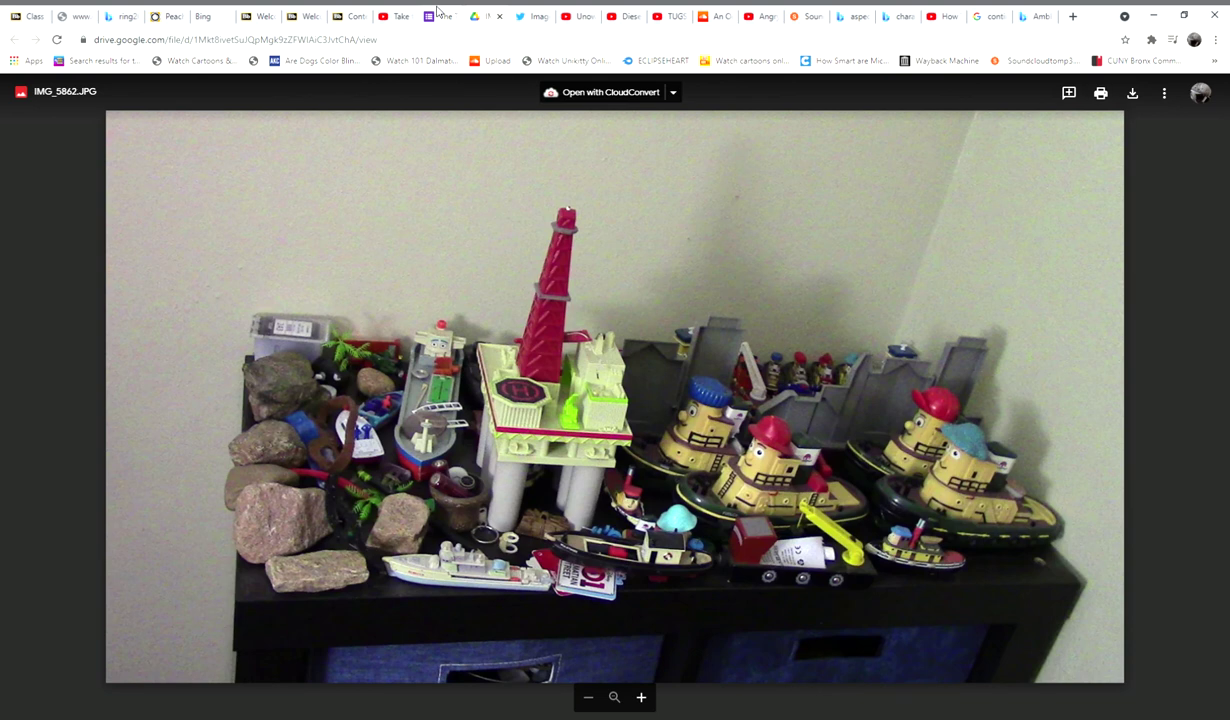
left_click(437, 14)
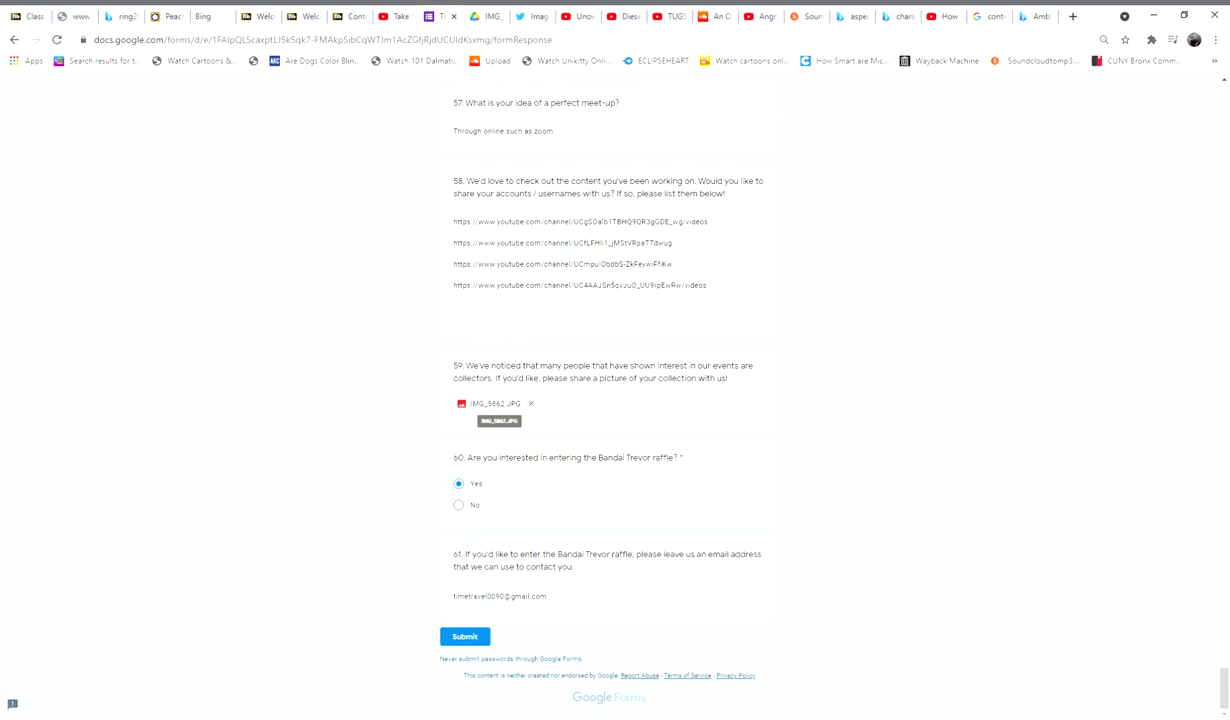
Step: Fill in the Other answer of question 29 on major properties with "Sheepdog Tales, 101 Dalmatians"
left_click_drag(1224, 699, 1200, 416)
left_click(644, 540)
scroll(691, 579, "down", 2)
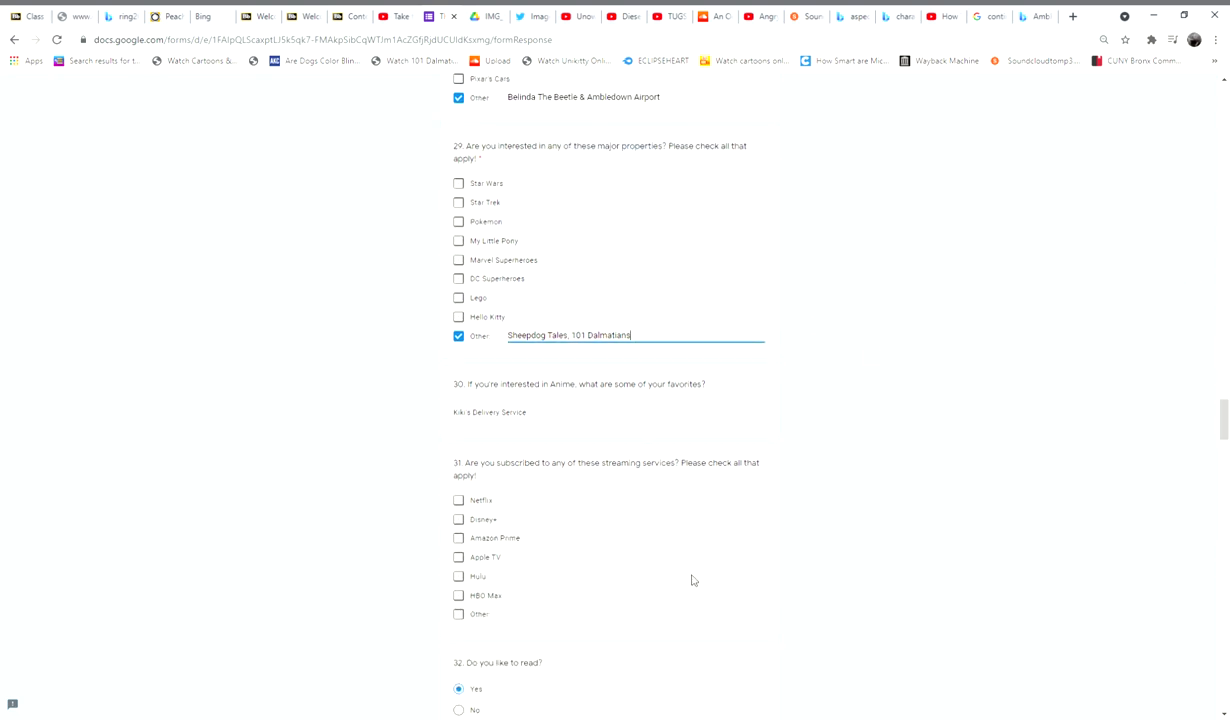
Step: Submit the completed survey form
left_click_drag(1222, 432, 1170, 711)
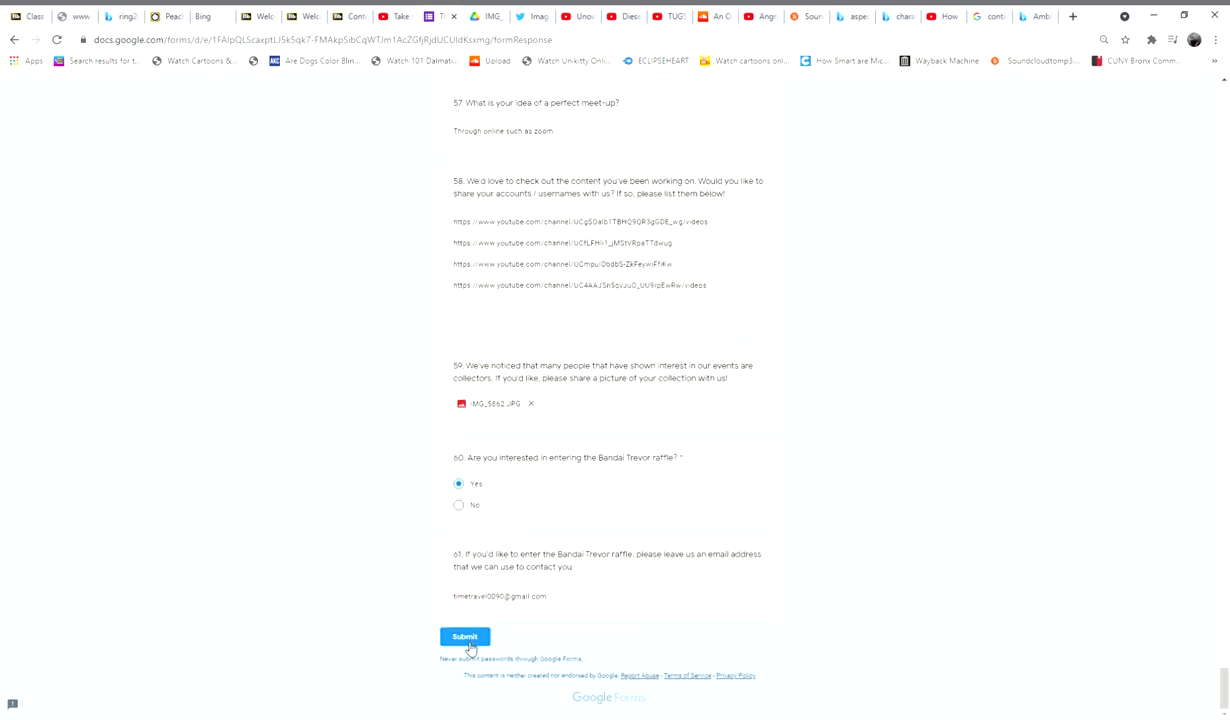
left_click(468, 646)
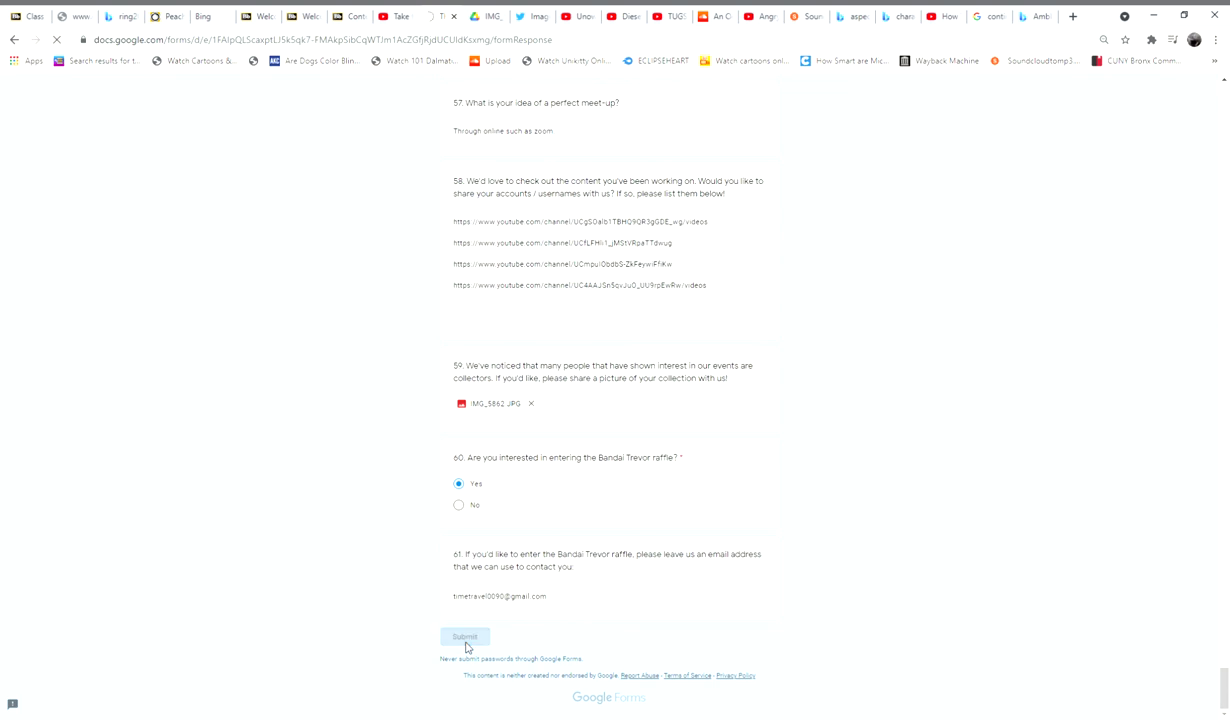